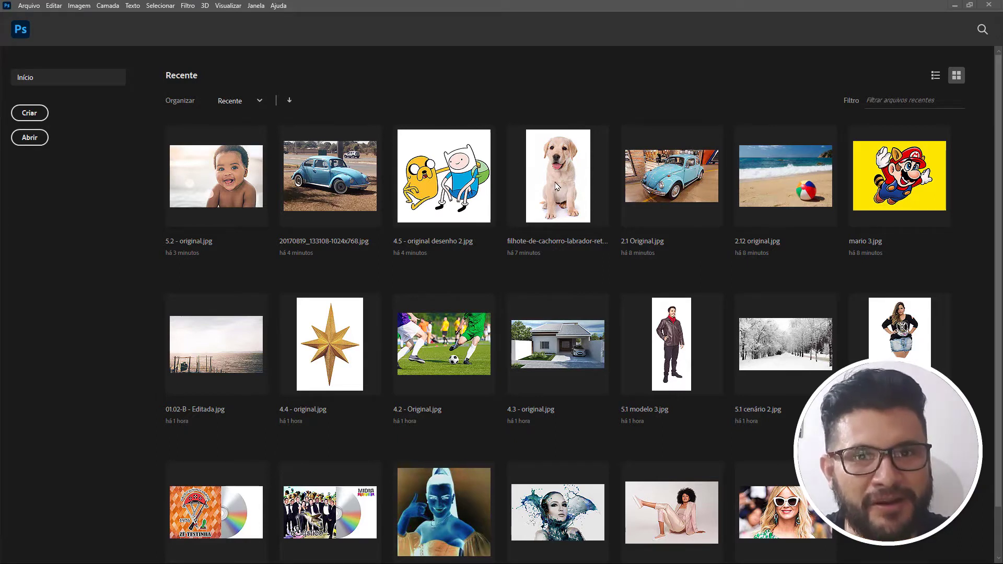
# Open the recent labrador puppy photo without color management and select the puppy using an Object Selection rectangle of about 470 × 851 px.
pyautogui.click(557, 186)
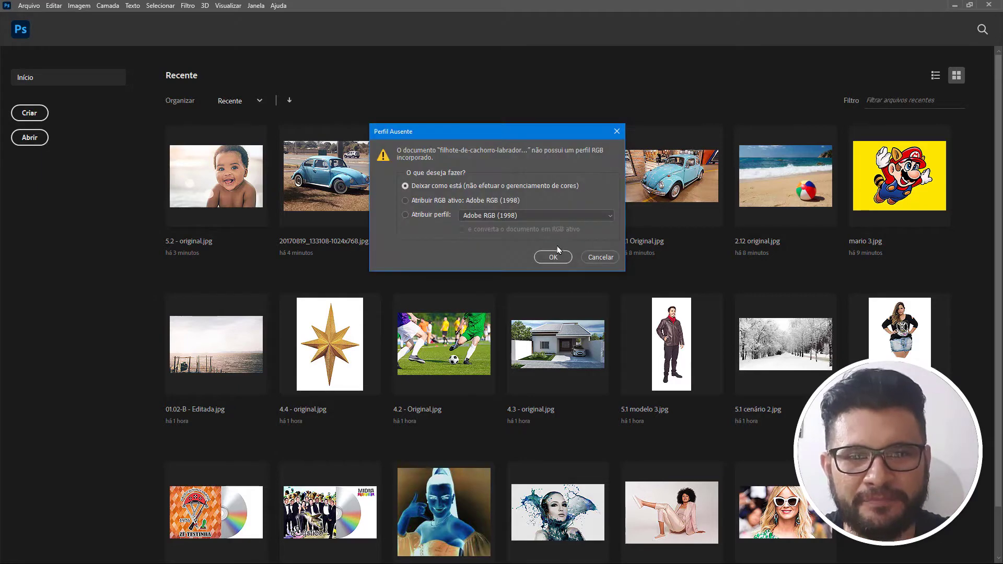
pyautogui.click(556, 256)
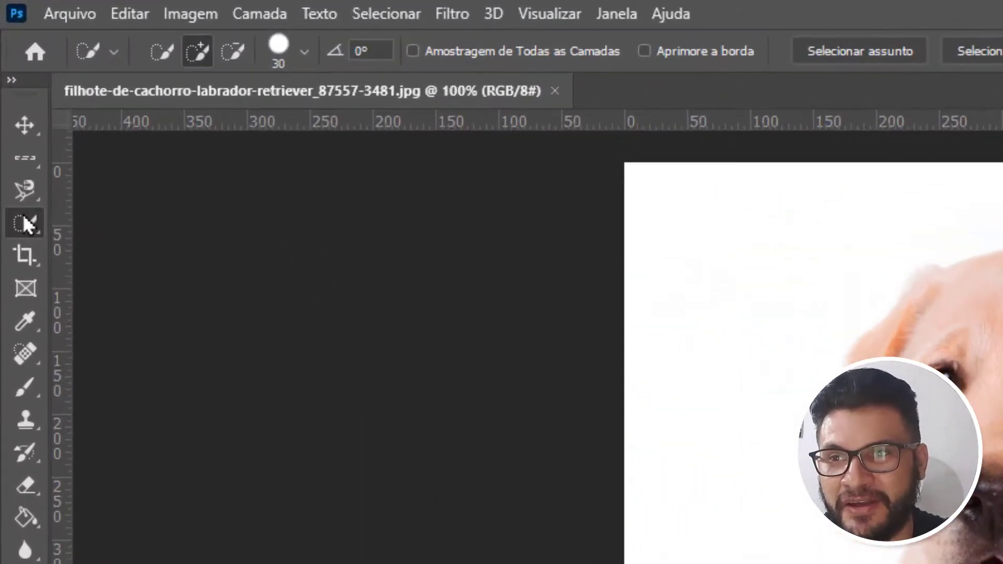
pyautogui.rightClick(13, 111)
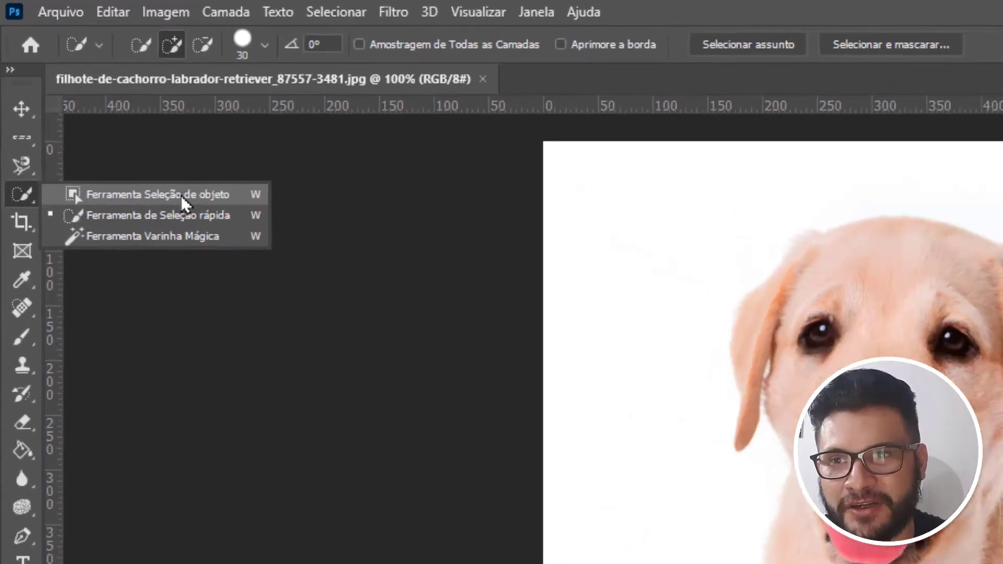
pyautogui.click(208, 223)
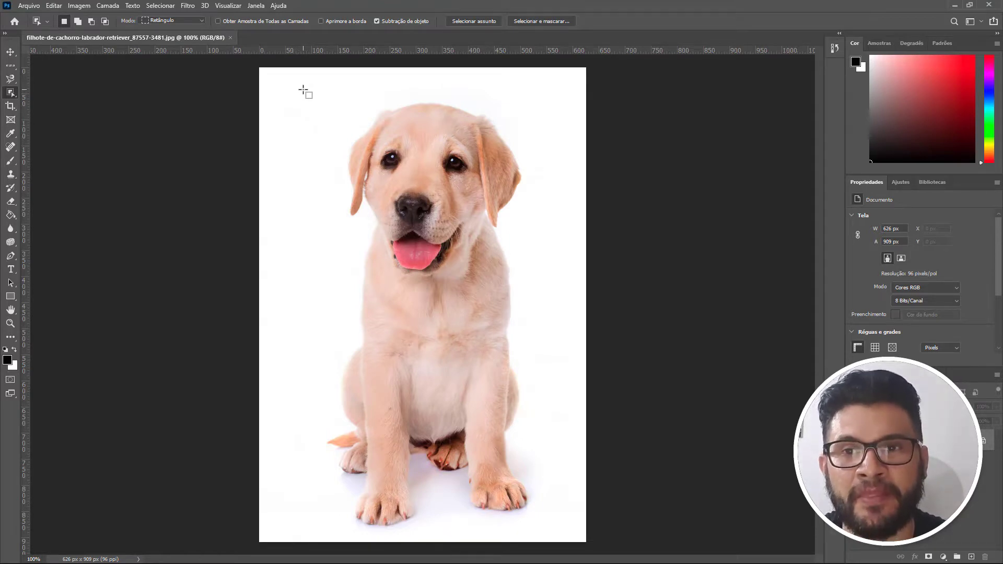
pyautogui.moveTo(303, 90); pyautogui.dragTo(549, 534)
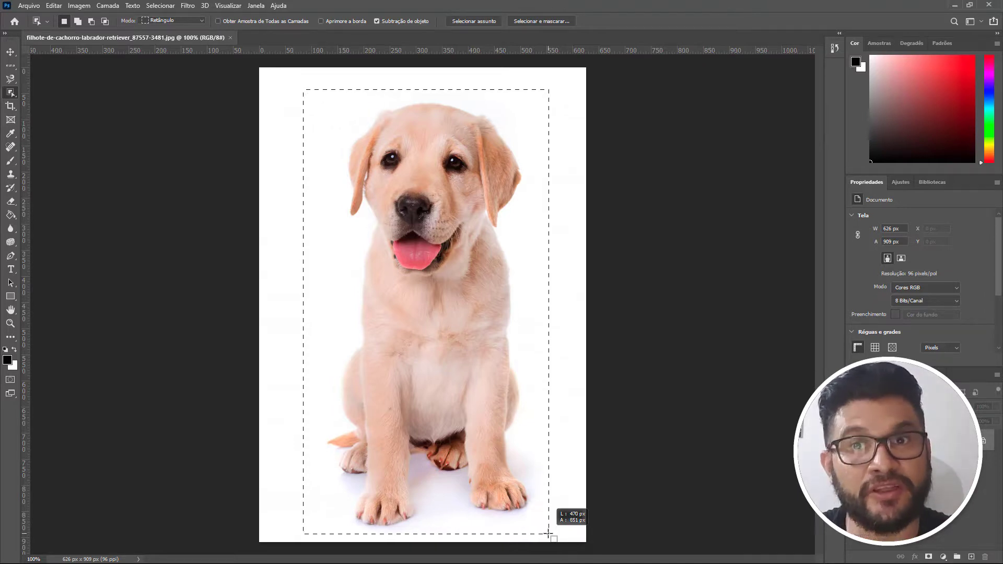
pyautogui.moveTo(548, 534); pyautogui.dragTo(550, 534)
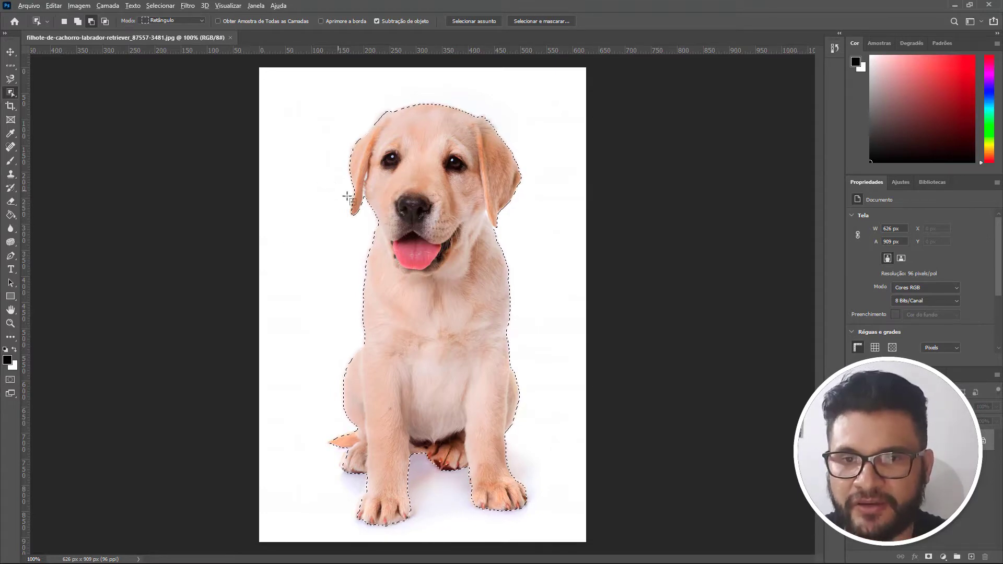
# Examine the puppy's selection outline around the ear, chin, tail and paws, finishing with the whole image fitted to the screen.
pyautogui.scroll(4, 351, 203)
pyautogui.scroll(10, 351, 202)
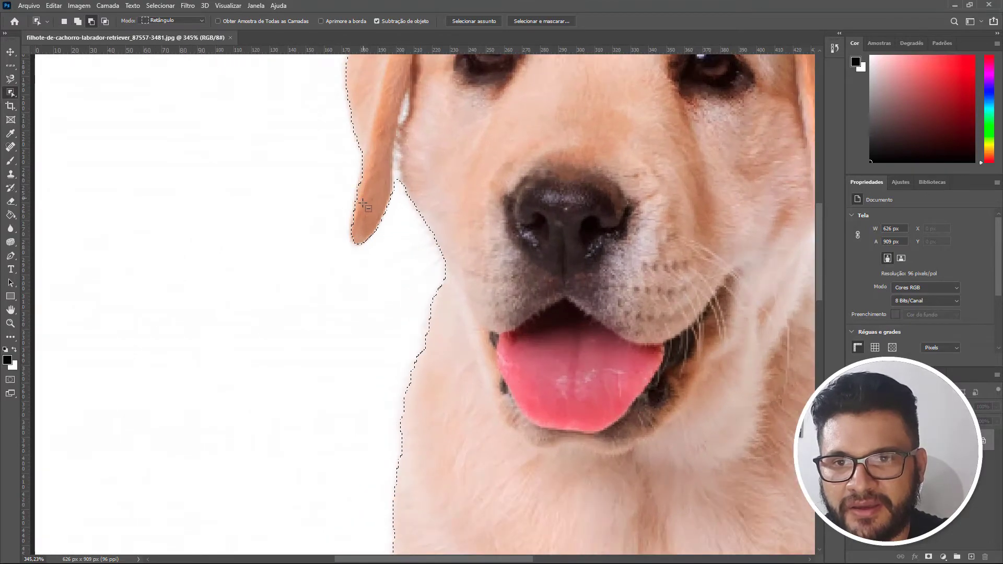
pyautogui.scroll(8, 346, 250)
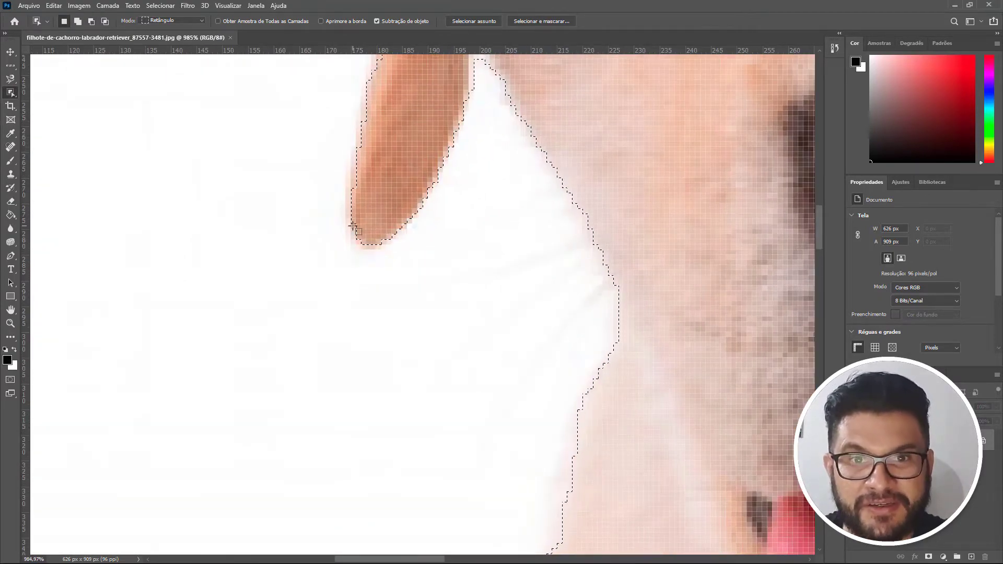
pyautogui.scroll(-8, 452, 277)
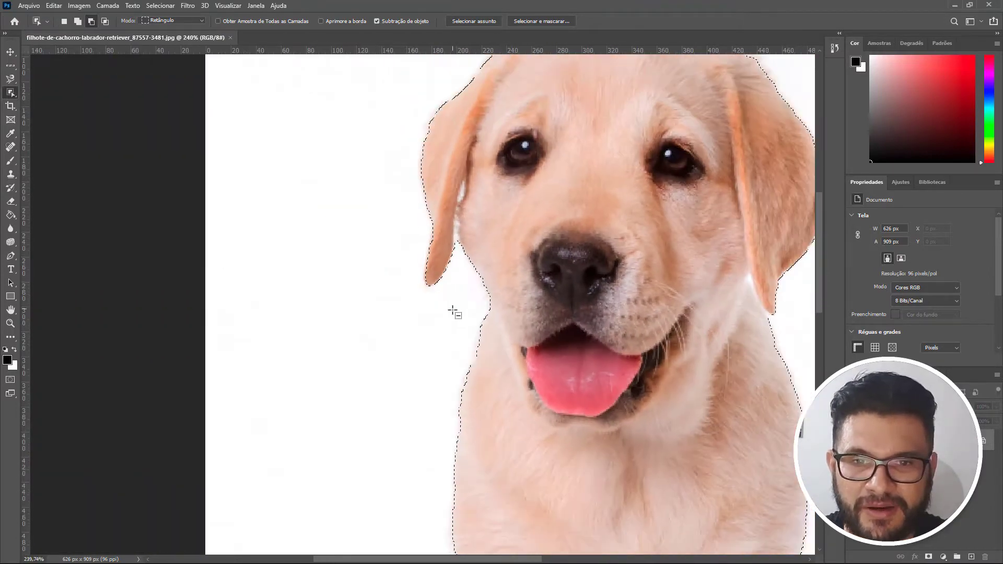
pyautogui.scroll(4, 453, 311)
pyautogui.scroll(4, 521, 296)
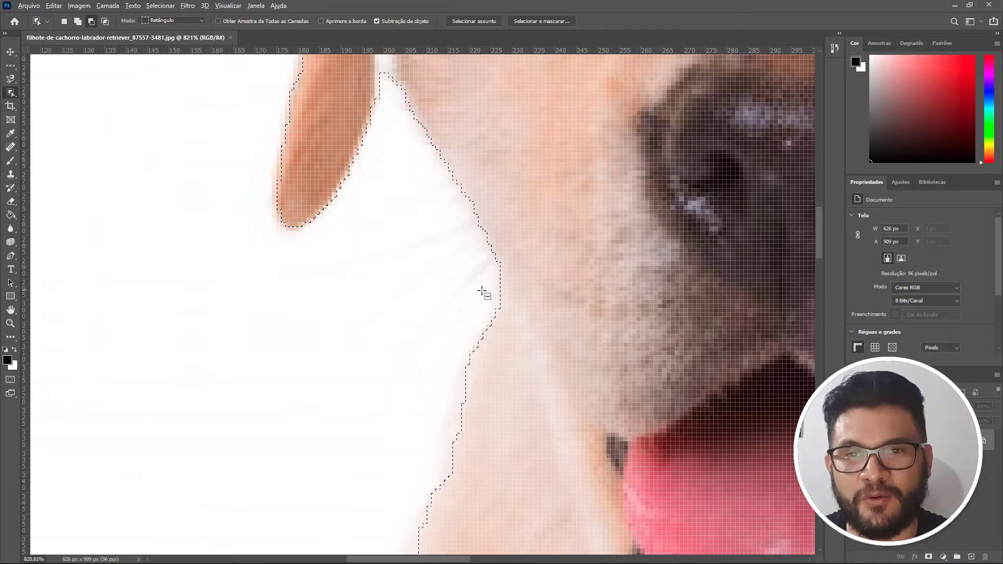
pyautogui.scroll(-3, 488, 297)
pyautogui.scroll(-10, 488, 297)
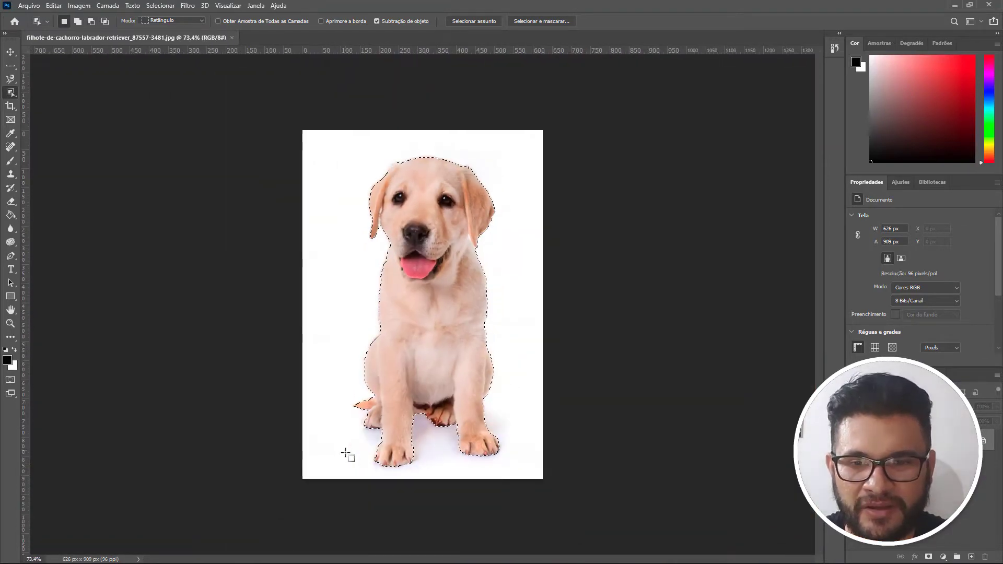
pyautogui.scroll(2, 357, 414)
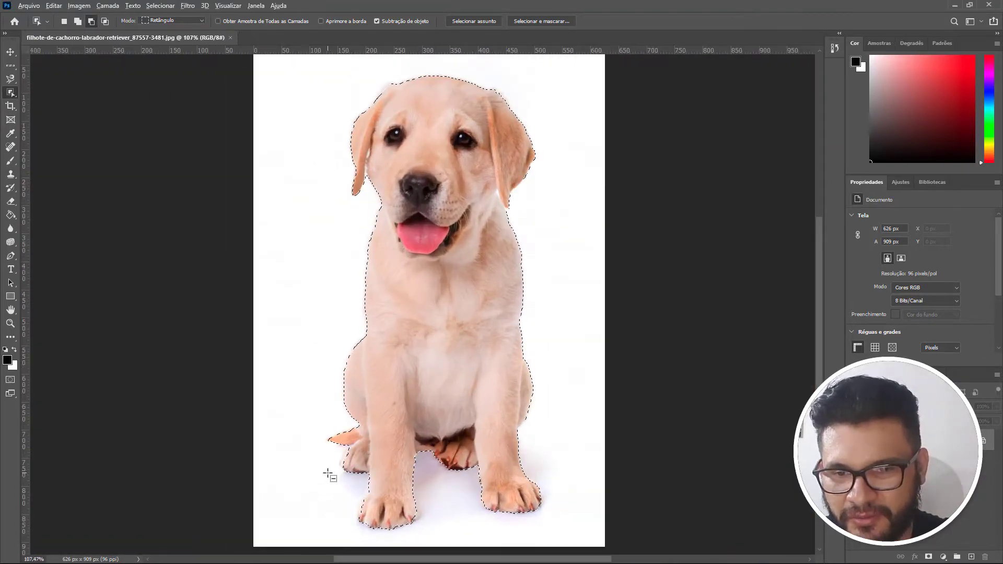
pyautogui.scroll(2, 334, 475)
pyautogui.scroll(5, 341, 474)
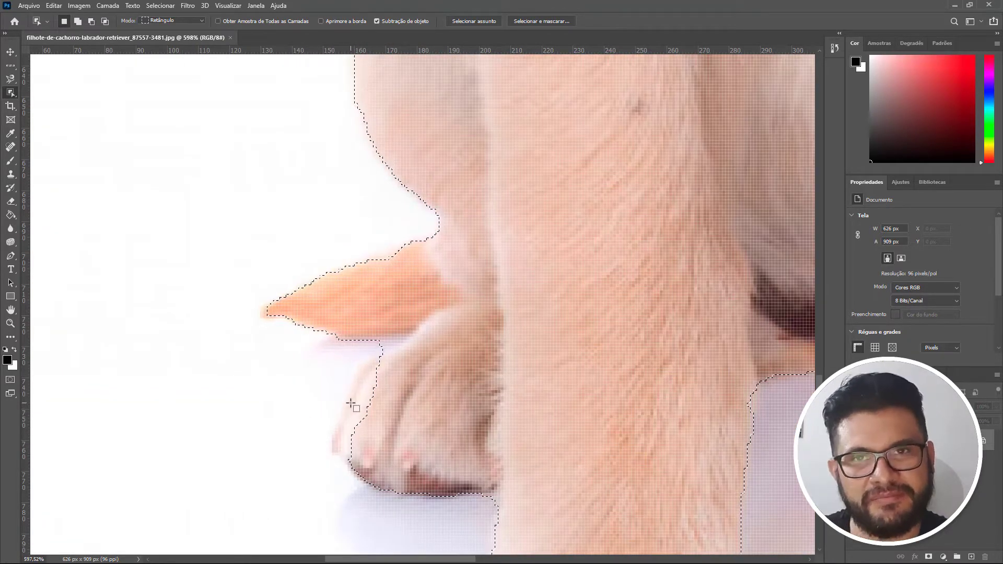
pyautogui.scroll(-3, 405, 400)
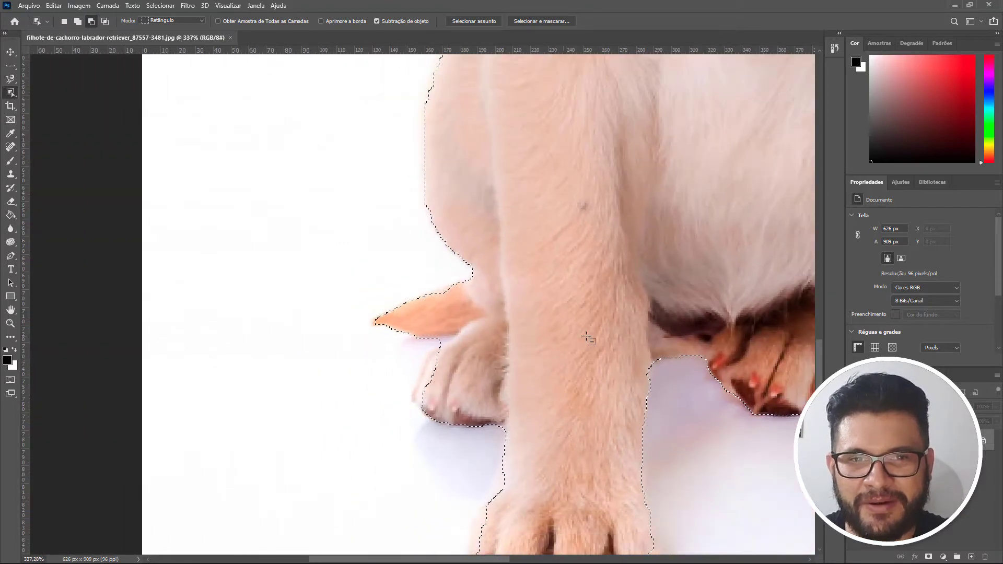
pyautogui.scroll(-4, 709, 317)
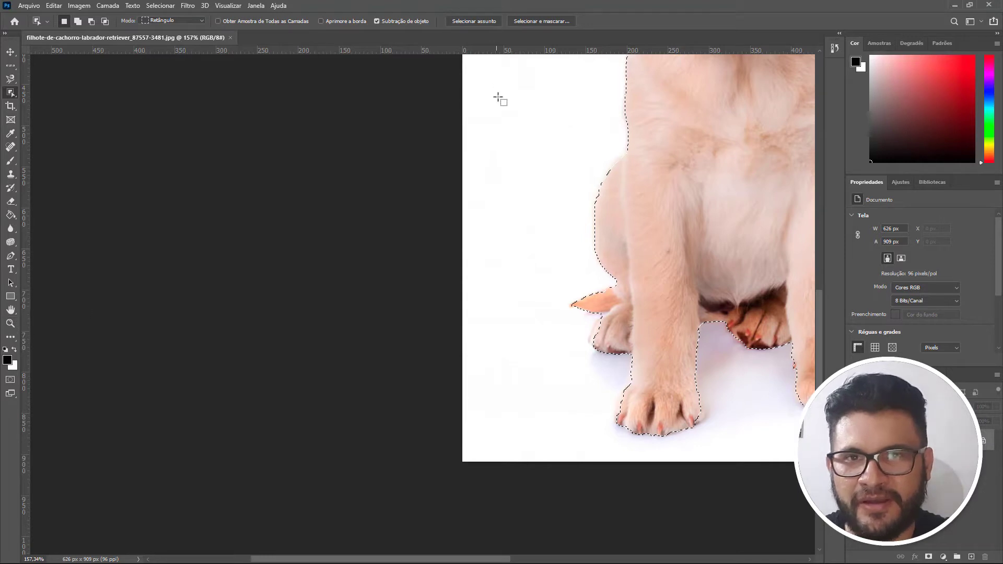
pyautogui.click(10, 323)
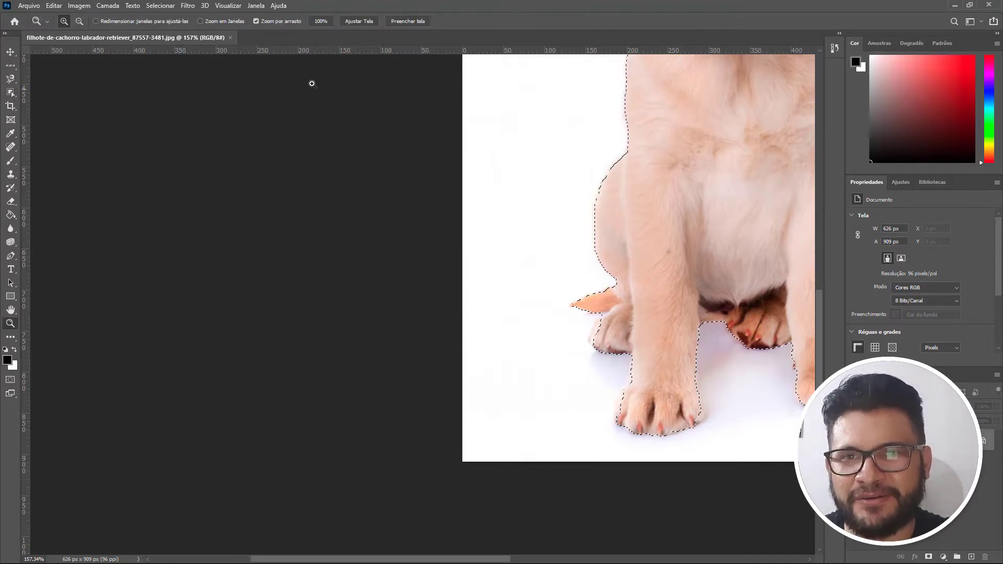
pyautogui.click(362, 21)
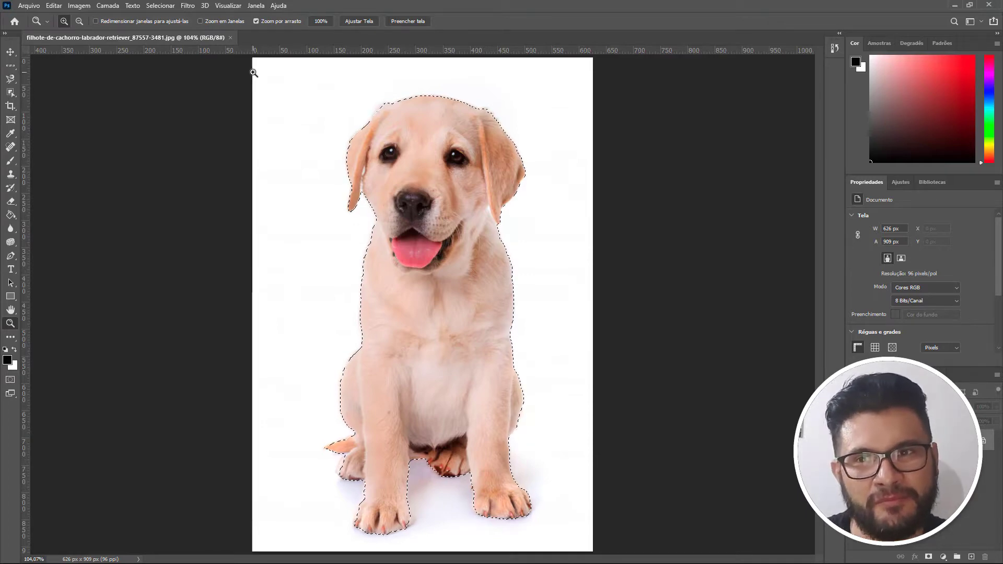
# Open the image mario 3.jpg from the Fotos par aulas folder as a second document.
pyautogui.click(29, 5)
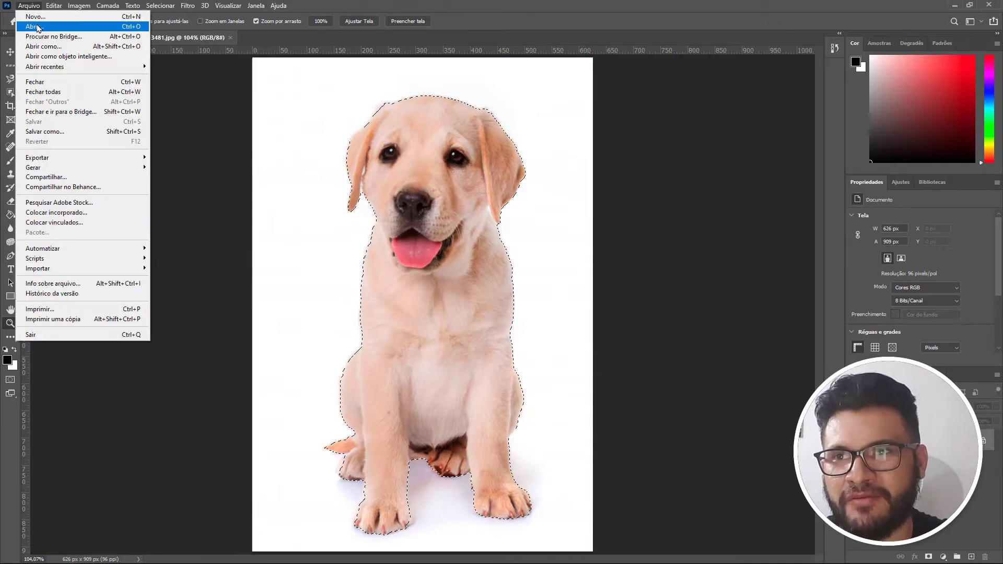
pyautogui.click(37, 27)
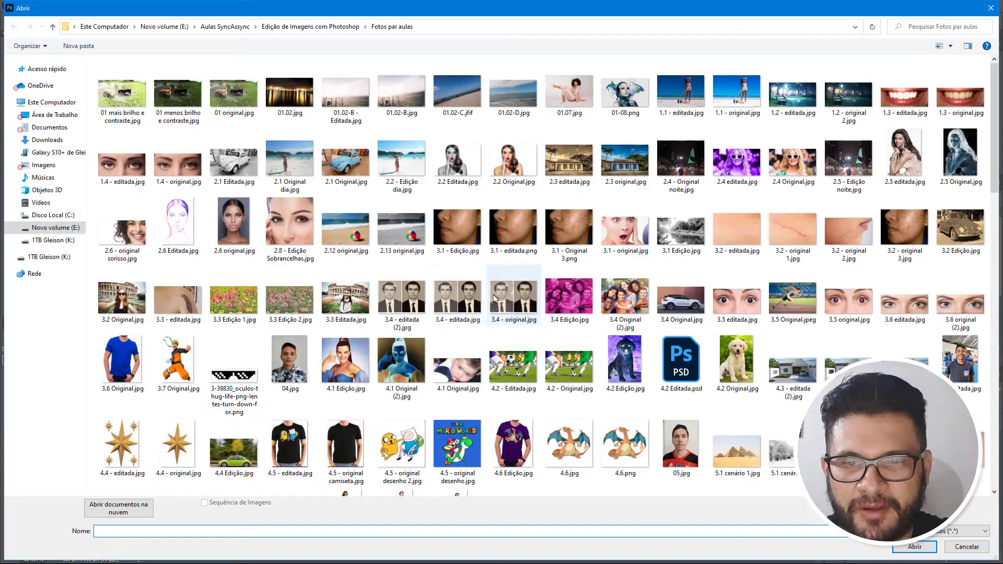
pyautogui.scroll(-15, 583, 329)
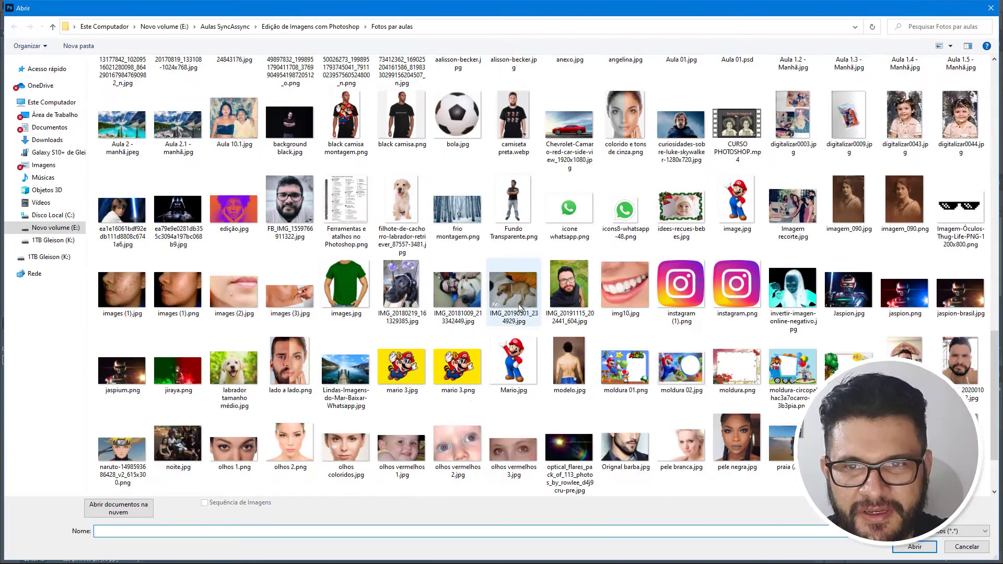
pyautogui.doubleClick(406, 367)
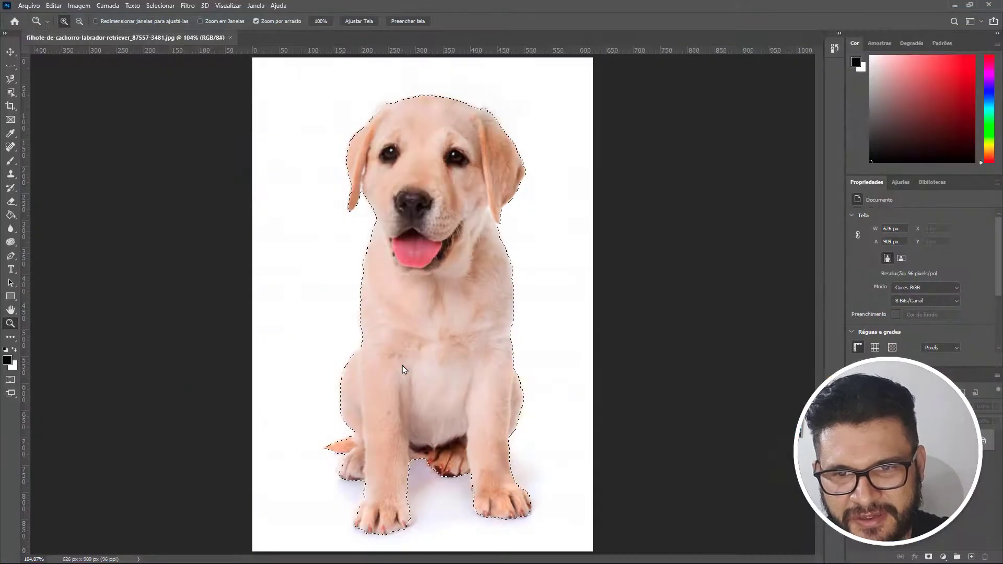
pyautogui.hotkey('ctrl', 'Tab')
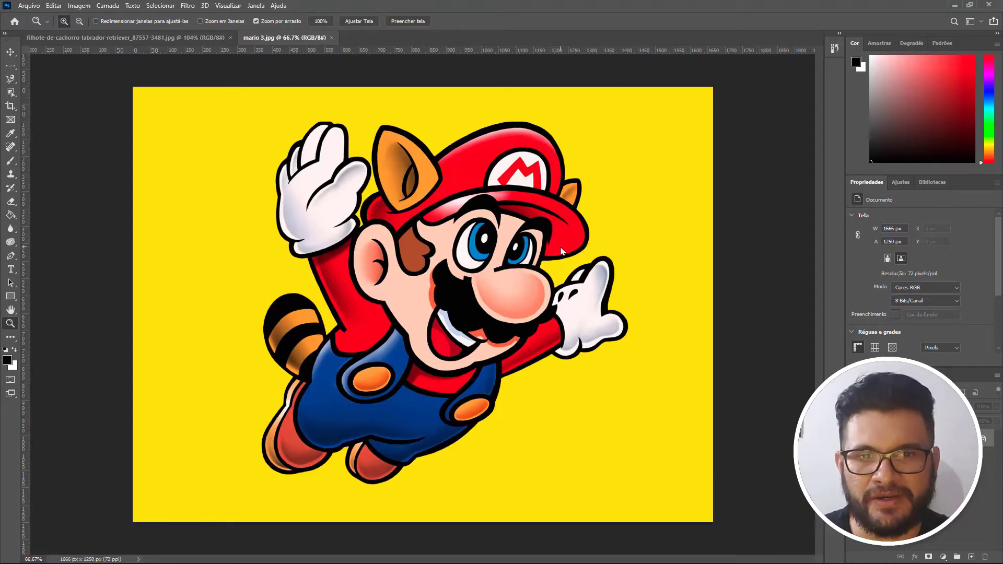
# Select the Mario figure by enclosing the whole character in an Object Selection rectangle on the yellow background.
pyautogui.click(10, 92)
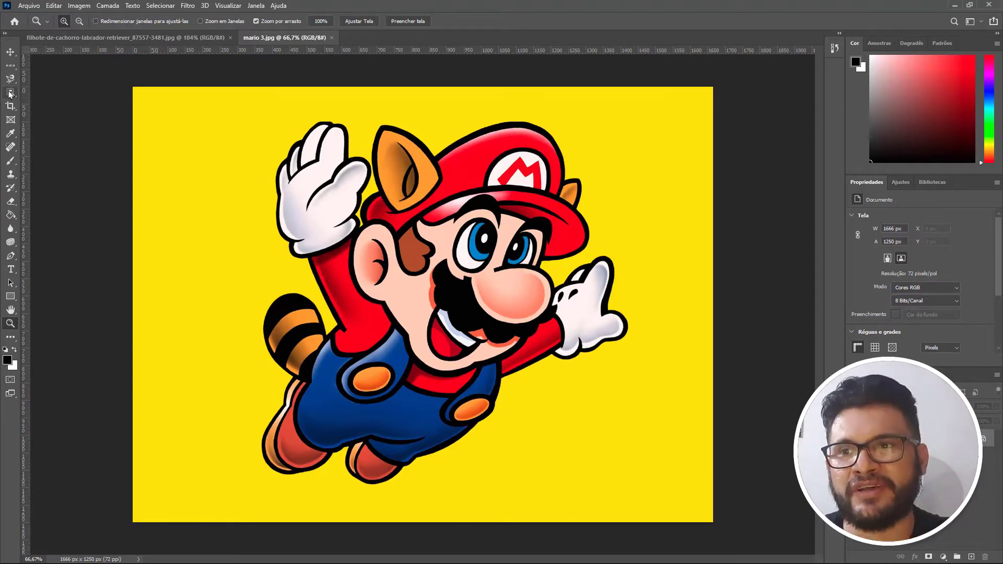
pyautogui.rightClick(10, 92)
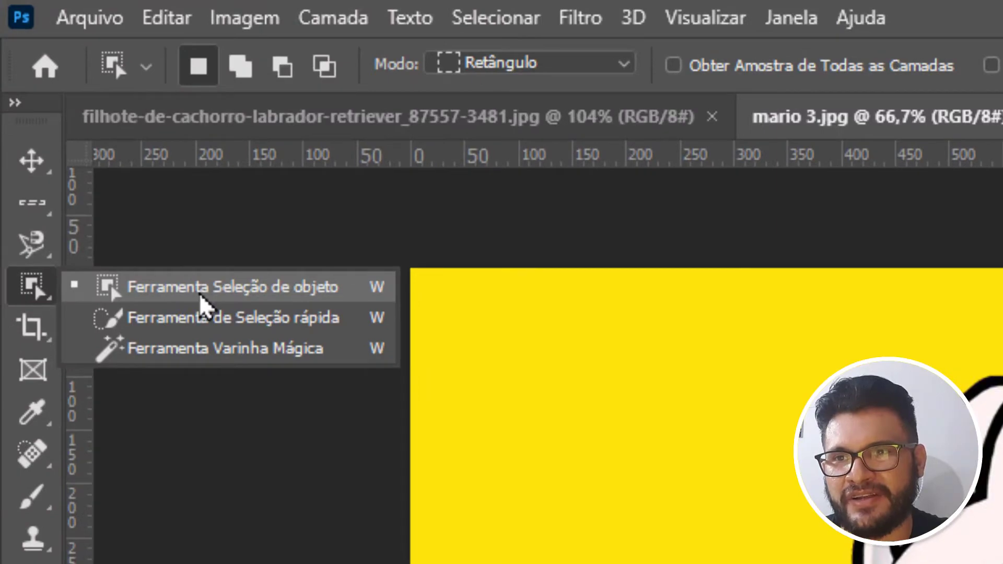
pyautogui.click(194, 296)
pyautogui.moveTo(213, 100); pyautogui.dragTo(653, 505)
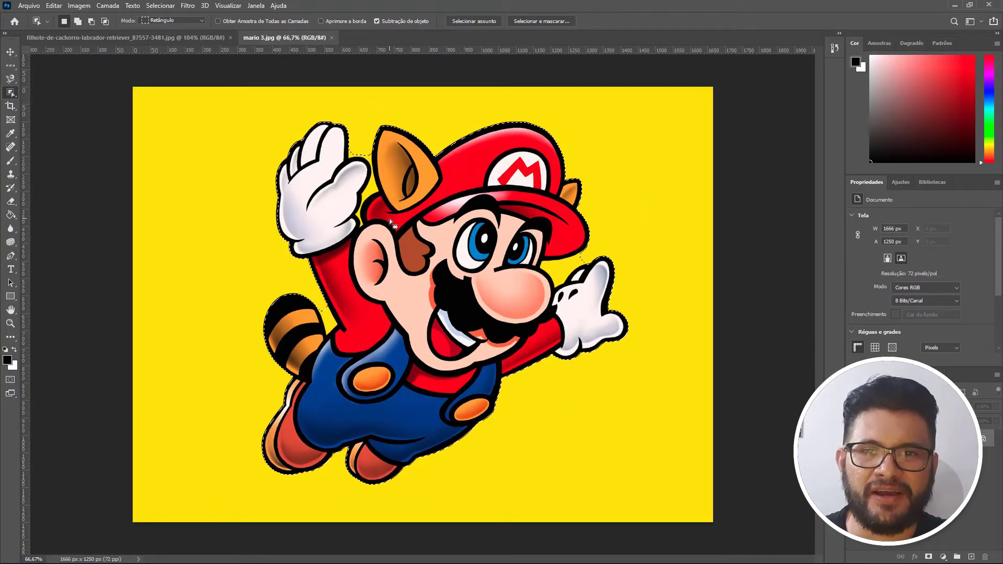
# Examine Mario's selection outline at the gaps between tail and arm, cap and hand, and raised glove and ear.
pyautogui.press('alt')
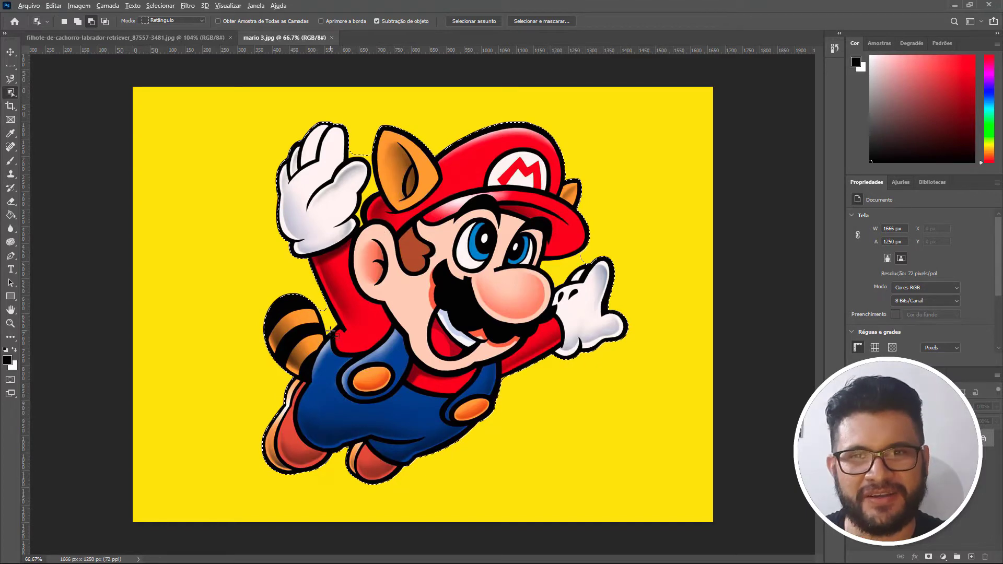
pyautogui.scroll(8, 332, 335)
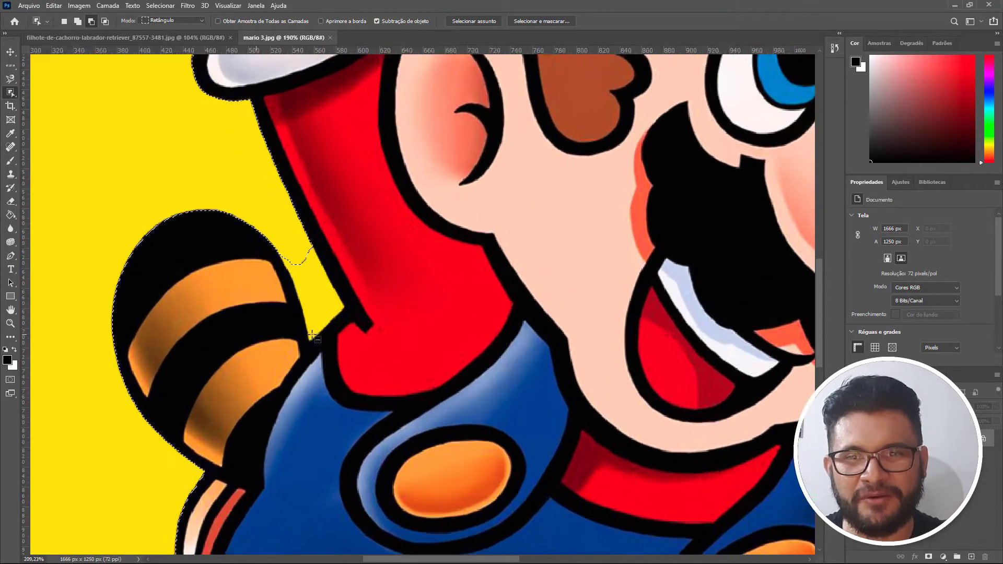
pyautogui.scroll(2, 312, 335)
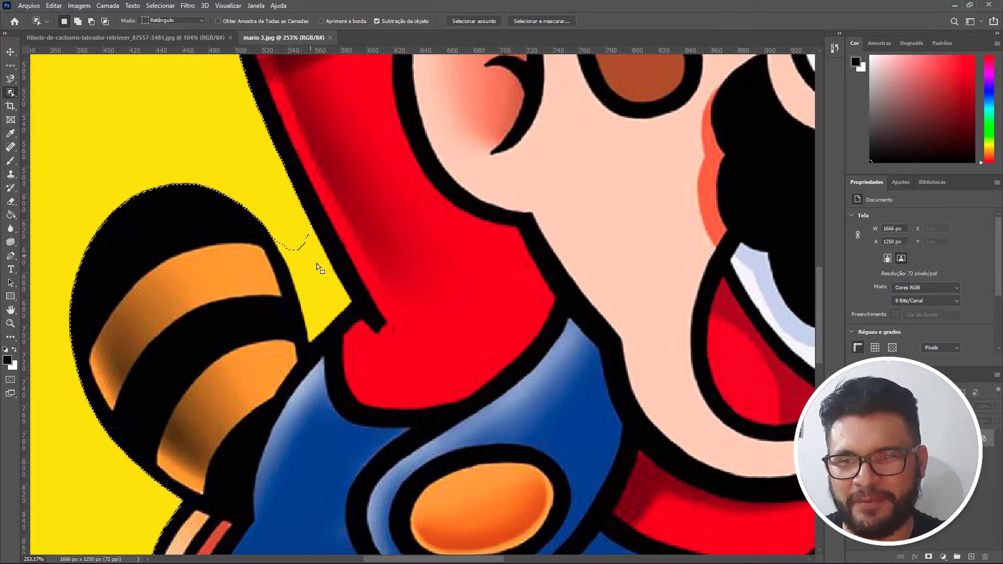
pyautogui.scroll(-6, 317, 263)
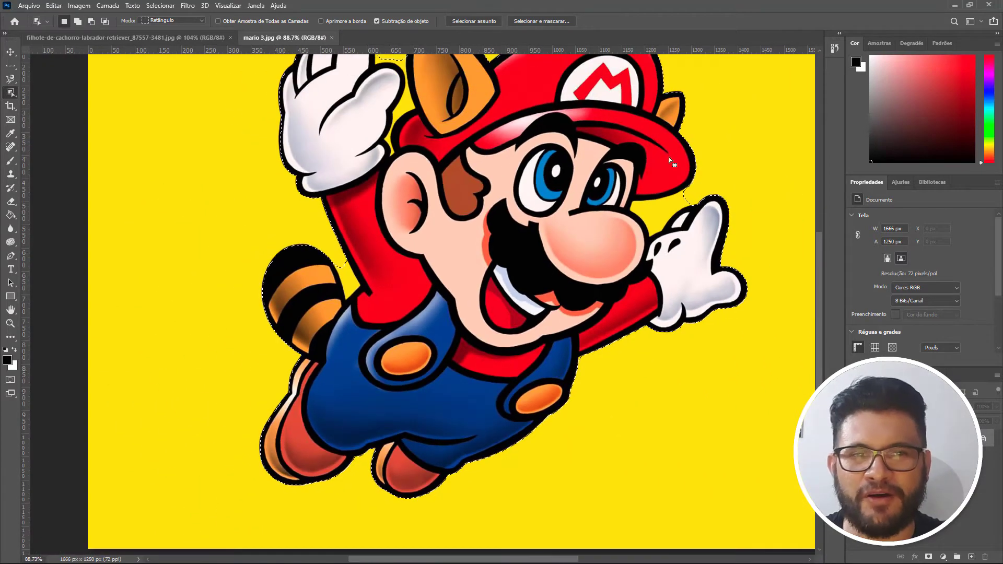
pyautogui.scroll(5, 648, 209)
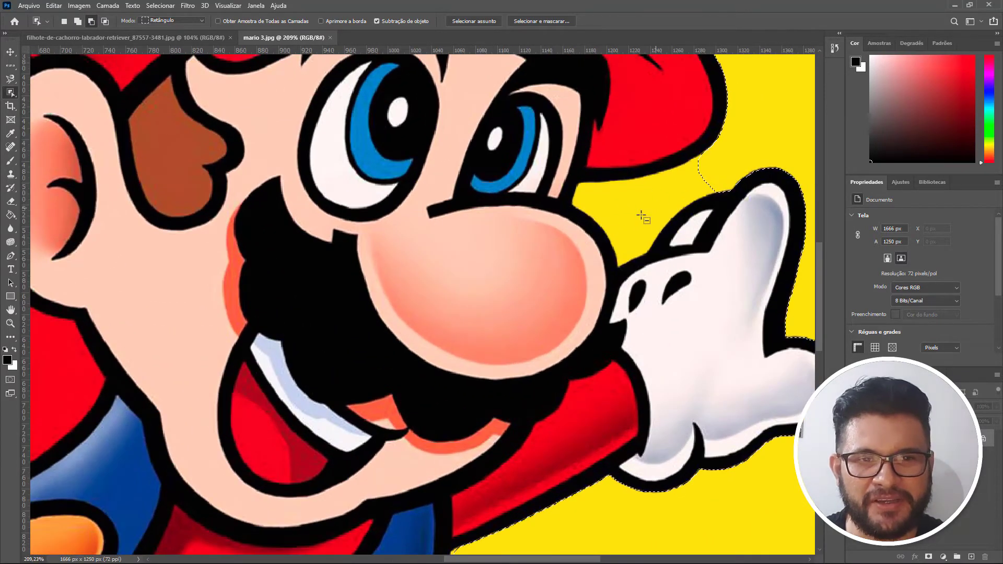
pyautogui.scroll(-5, 644, 214)
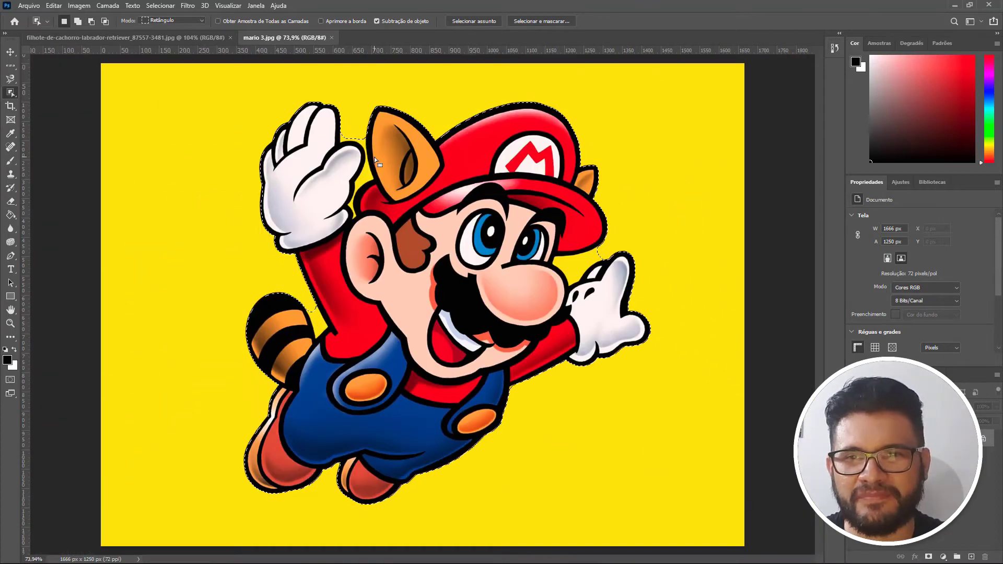
pyautogui.scroll(4, 374, 157)
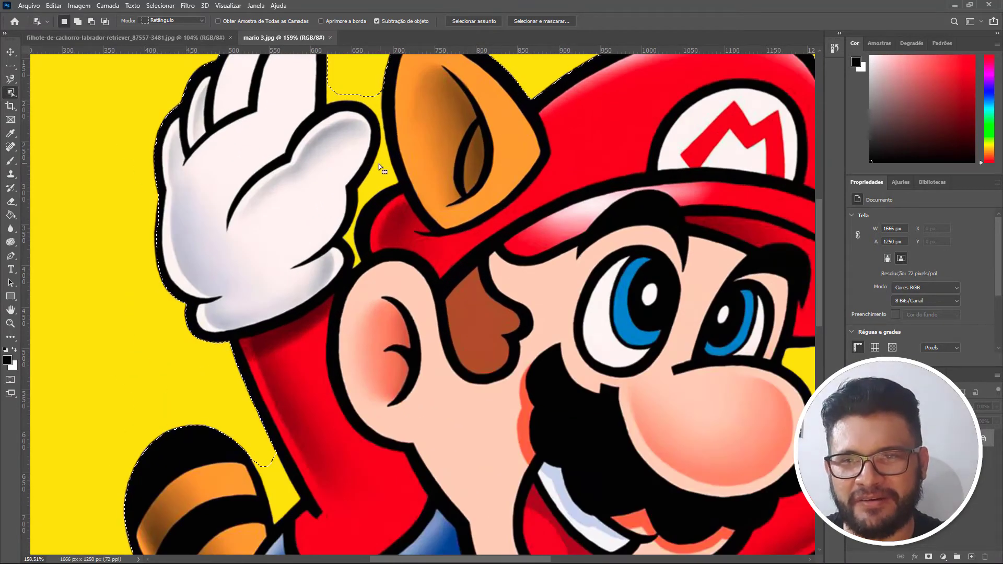
pyautogui.scroll(-4, 280, 267)
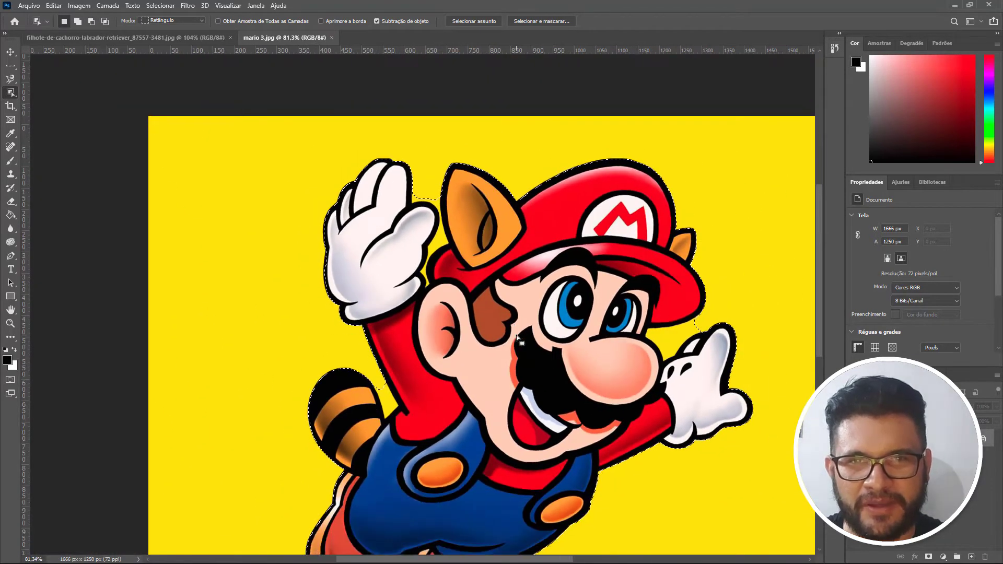
pyautogui.scroll(-3, 516, 334)
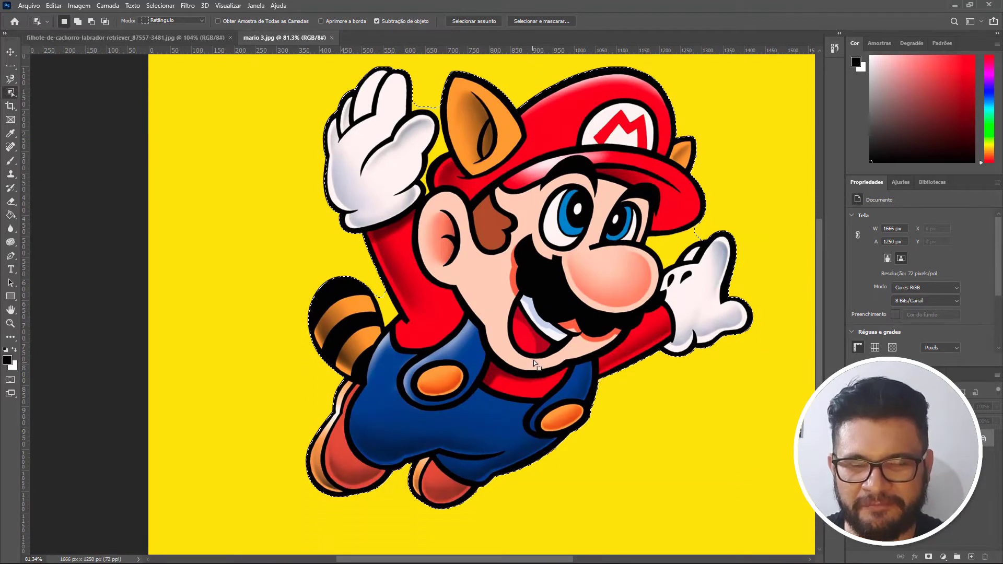
pyautogui.scroll(1, 535, 357)
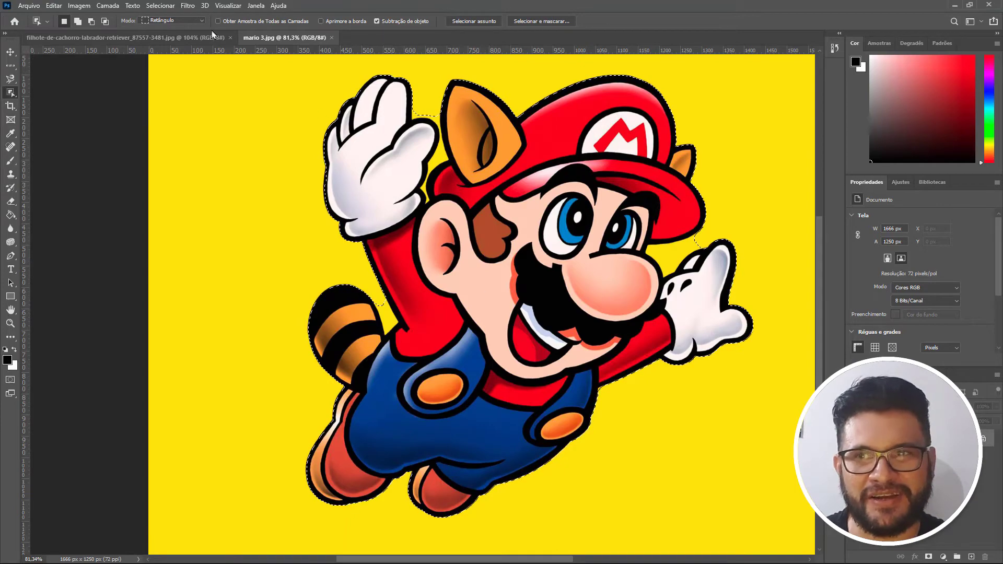
# Open the image 2.1 Original.jpg from the Fotos par aulas folder as a third document and bring it to the front.
pyautogui.click(32, 6)
pyautogui.click(42, 25)
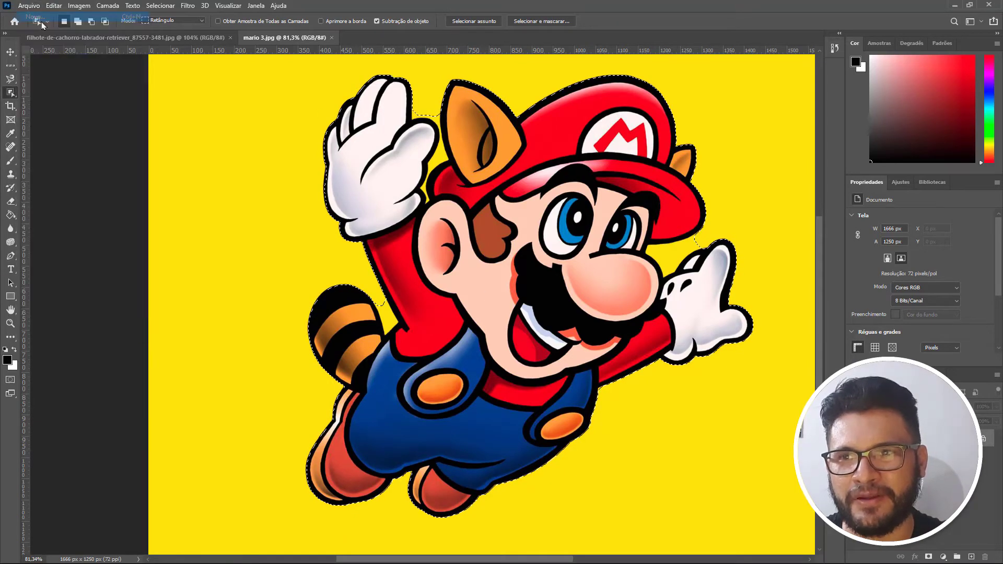
pyautogui.press('Escape')
pyautogui.click(29, 5)
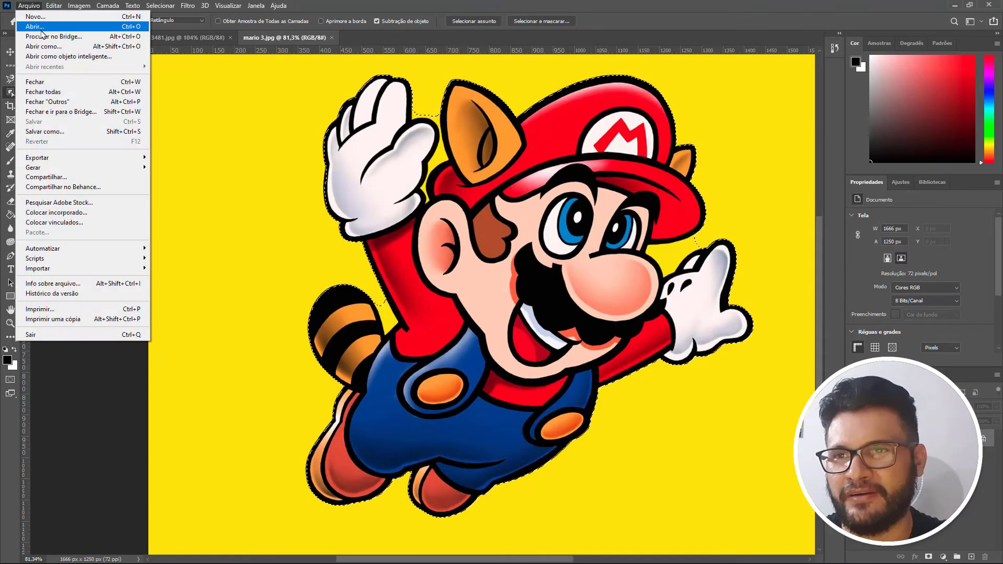
pyautogui.click(42, 29)
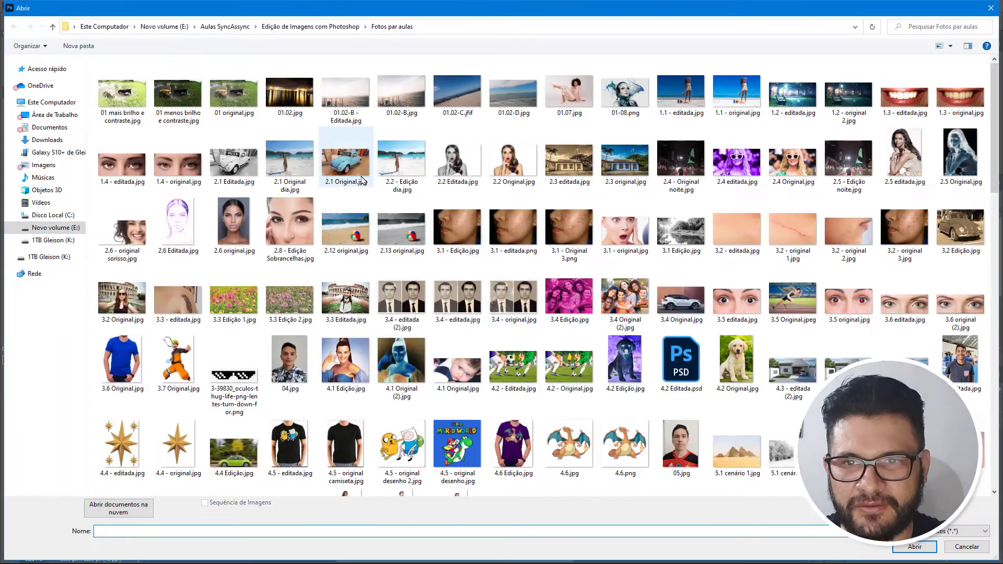
pyautogui.doubleClick(336, 162)
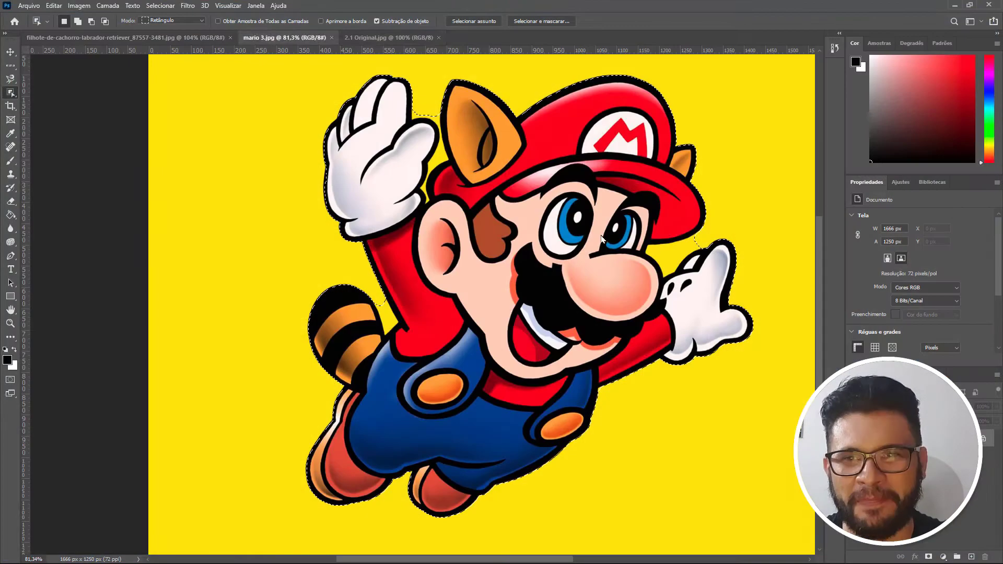
pyautogui.hotkey('ctrl', 'Tab')
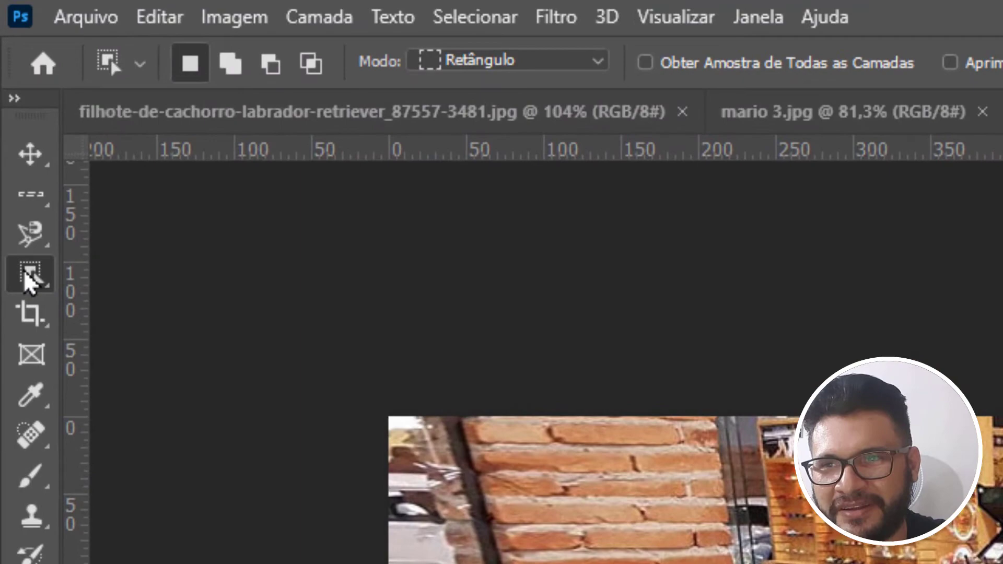
# Select the blue car by enclosing the whole vehicle in an Object Selection rectangle.
pyautogui.rightClick(25, 272)
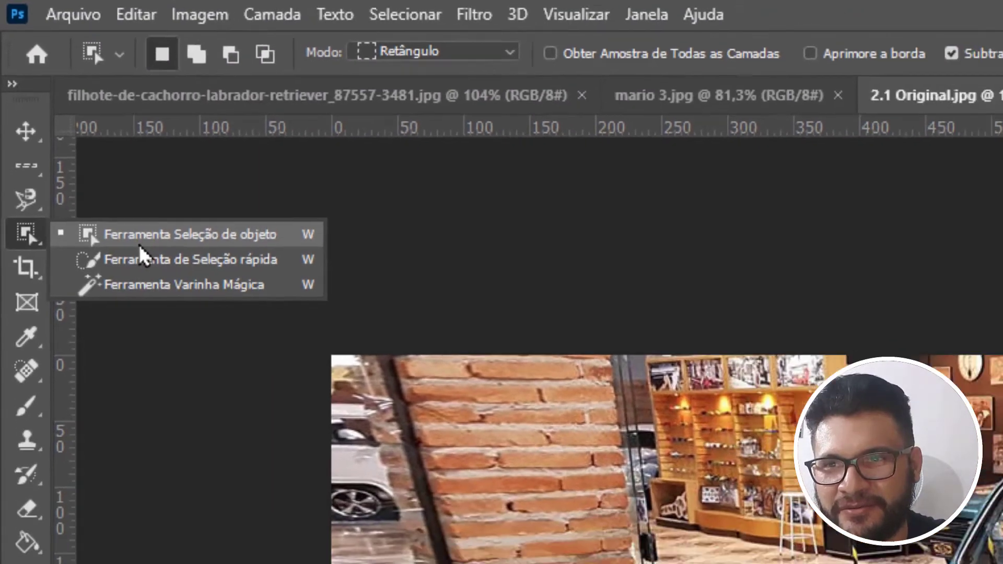
pyautogui.click(165, 276)
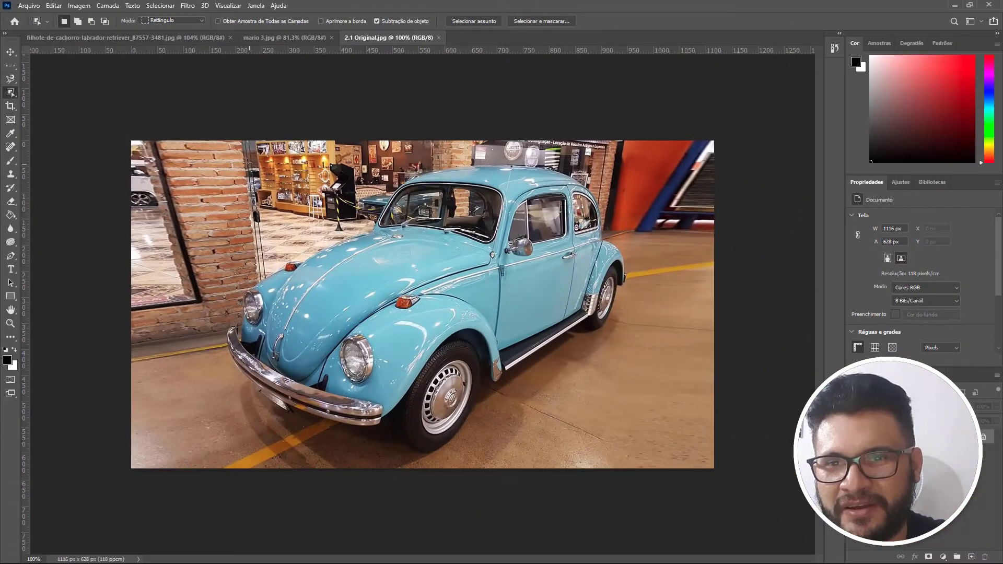
pyautogui.moveTo(212, 156); pyautogui.dragTo(648, 457)
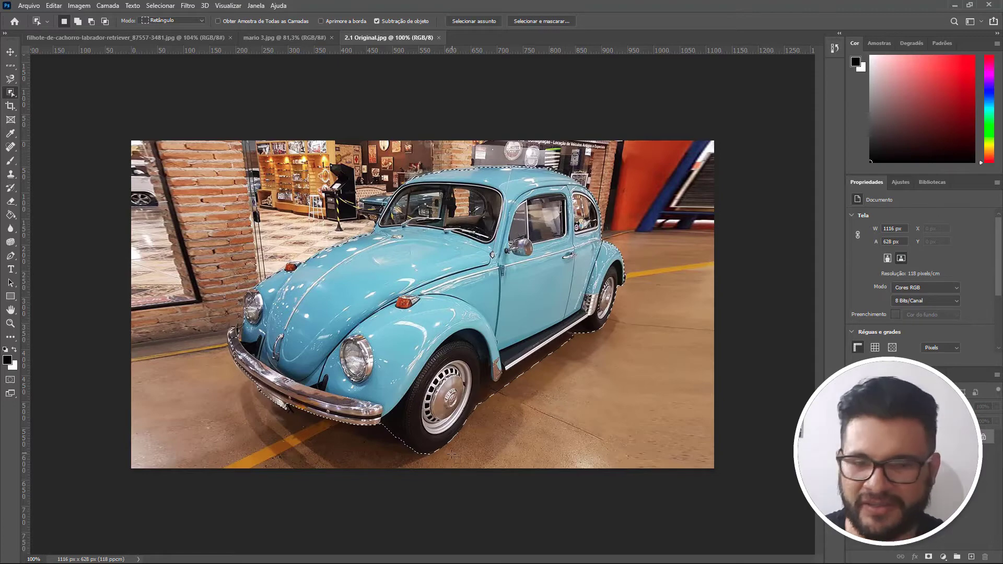
# Examine the car's selection outline around the front wheel, the floor under the running board, the bumper and the far headlight.
pyautogui.press('alt')
pyautogui.scroll(3, 488, 402)
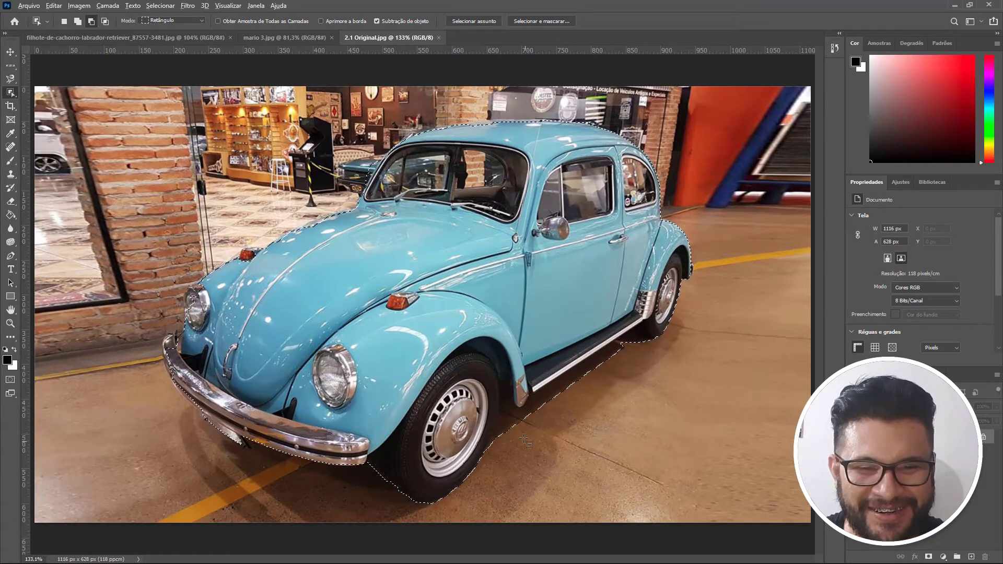
pyautogui.scroll(4, 521, 439)
pyautogui.scroll(-2, 550, 381)
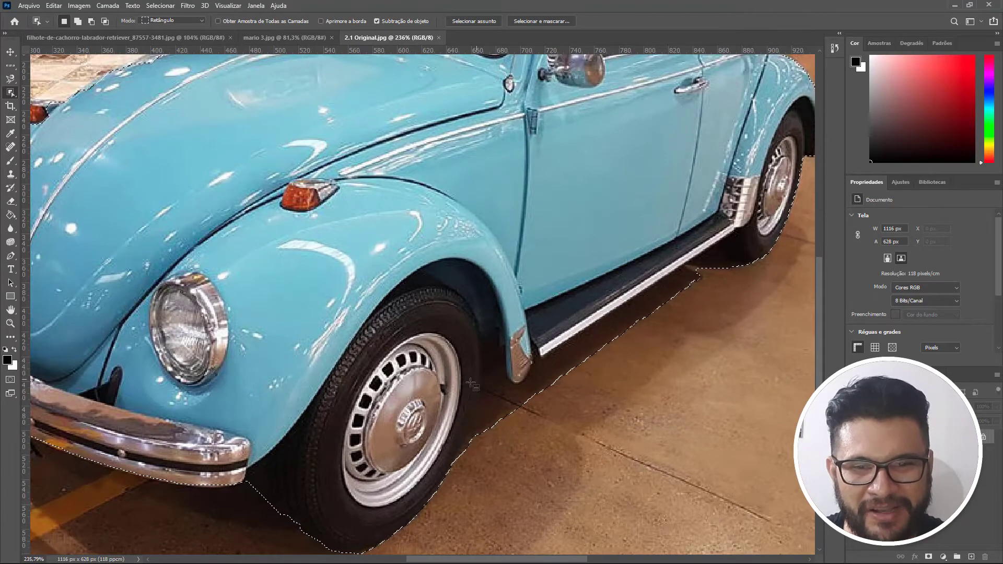
pyautogui.scroll(-2, 297, 370)
pyautogui.scroll(5, 109, 321)
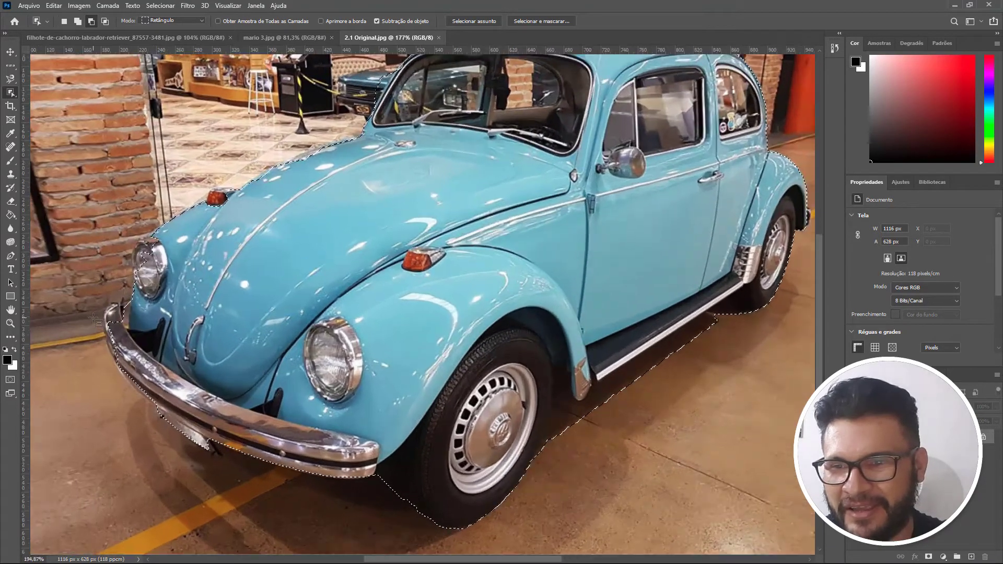
pyautogui.scroll(1, 110, 321)
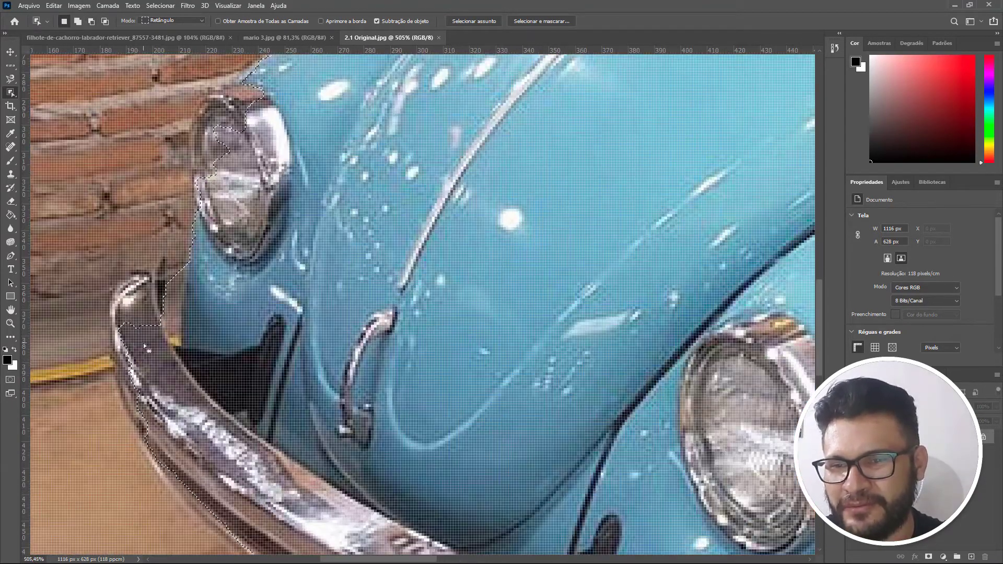
pyautogui.scroll(-3, 134, 320)
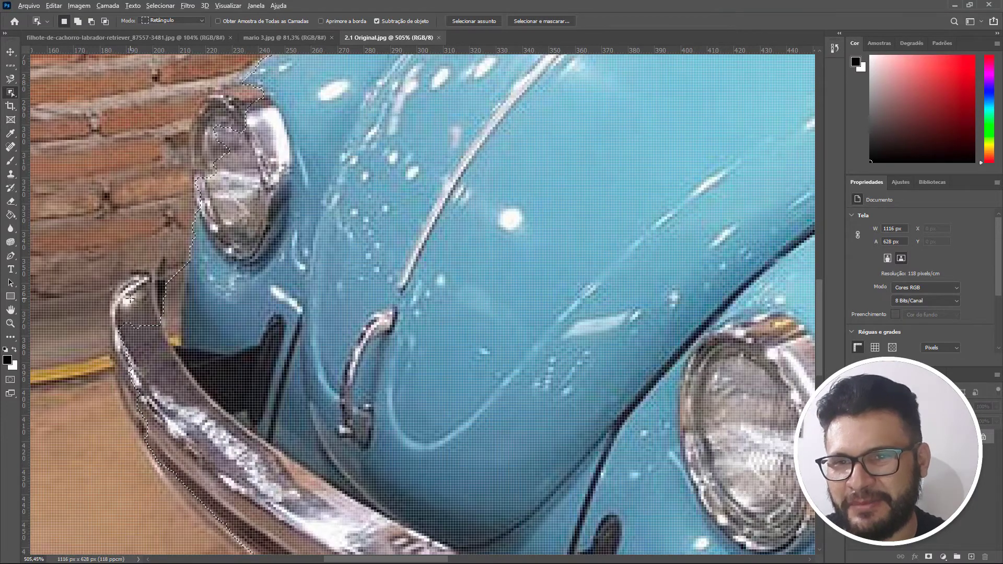
pyautogui.scroll(3, 175, 233)
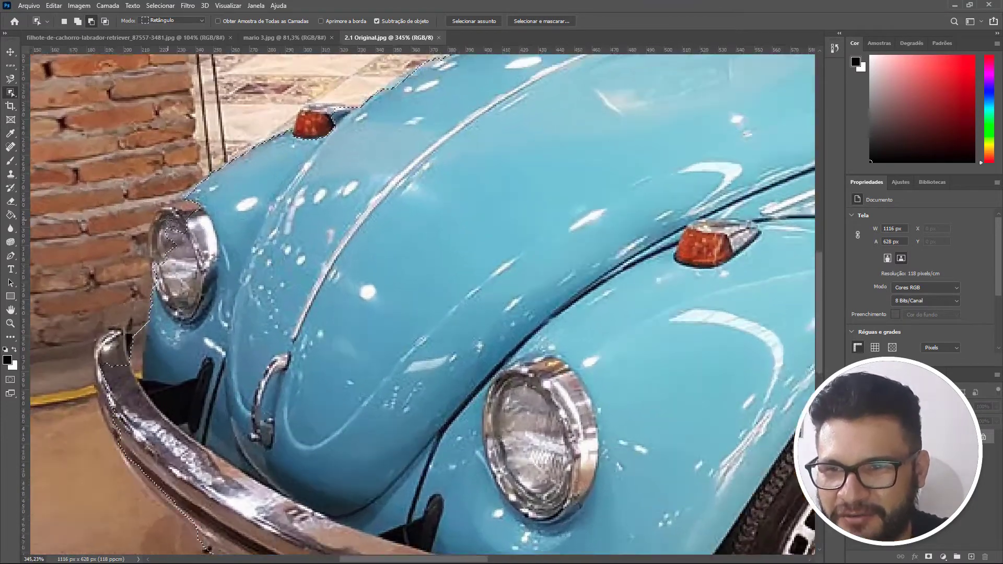
pyautogui.scroll(-3, 438, 217)
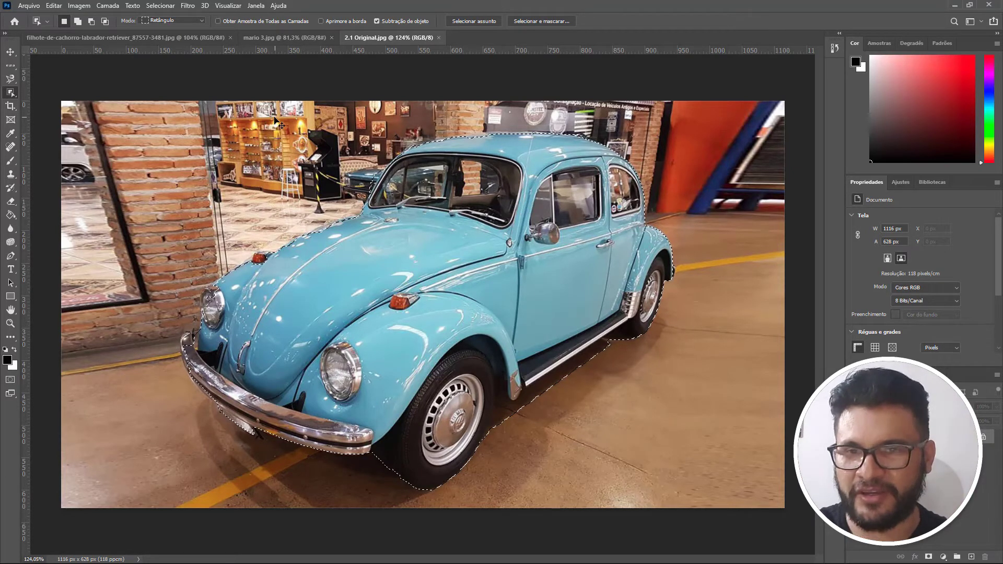
# Clear the selection in the puppy photo and select the puppy's tongue and head with the Quick Selection tool.
pyautogui.click(123, 38)
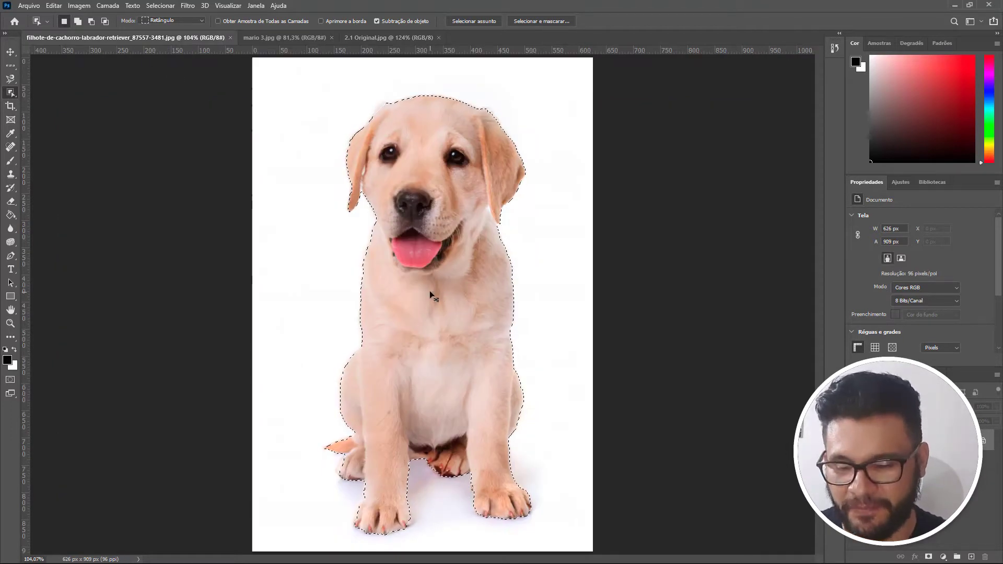
pyautogui.hotkey('ctrl', 'd')
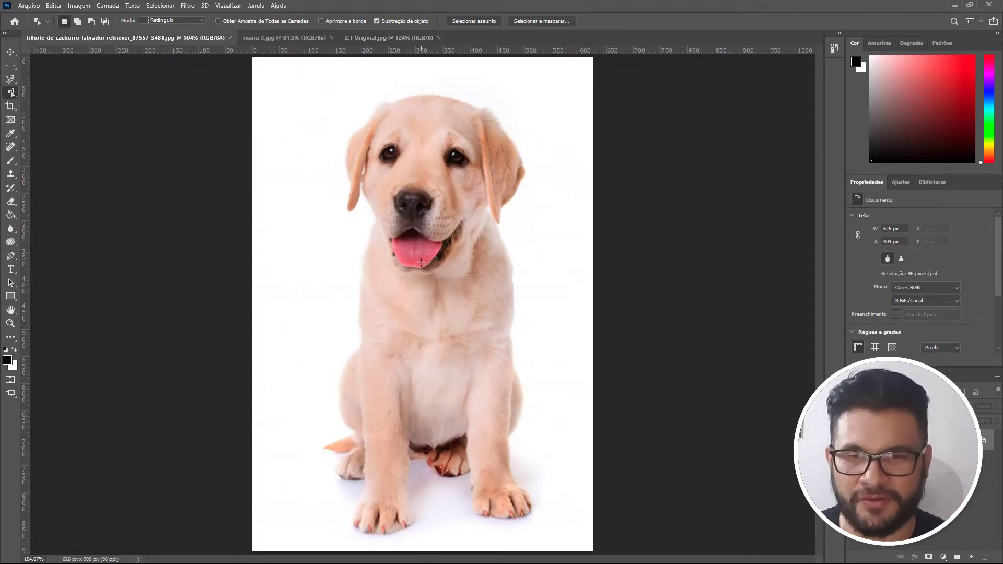
pyautogui.rightClick(10, 94)
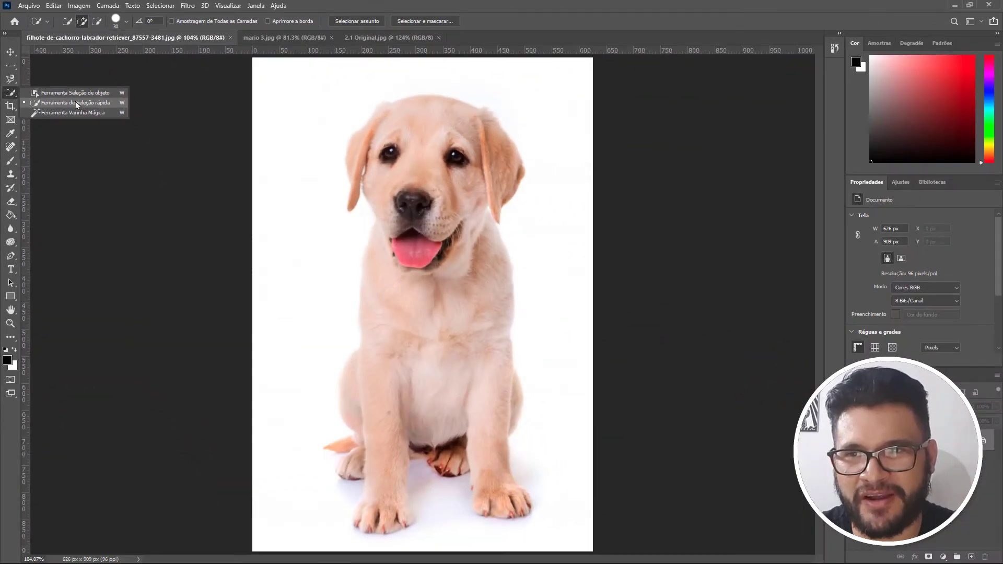
pyautogui.click(76, 103)
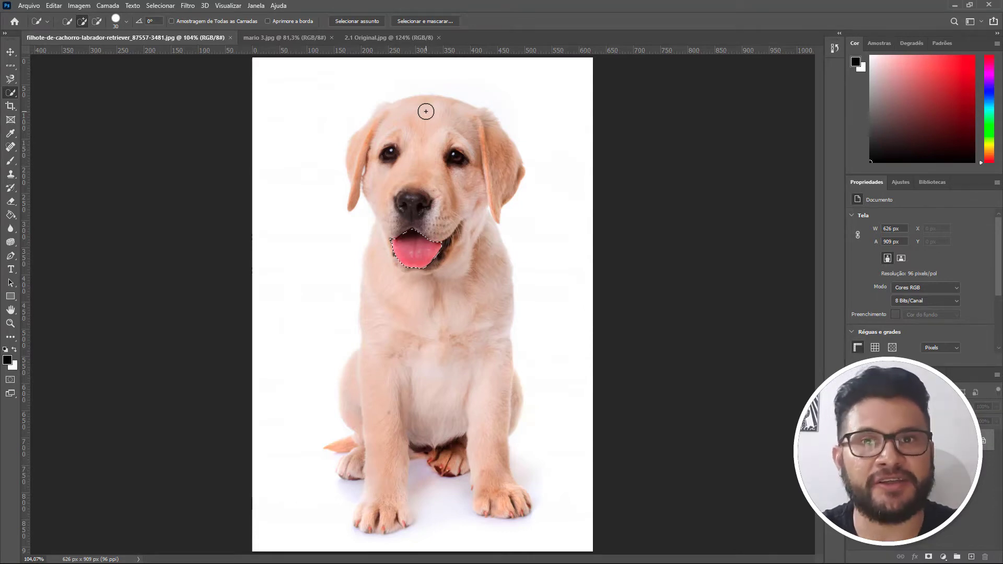
pyautogui.moveTo(423, 109)
pyautogui.mouseDown()
pyautogui.moveTo(396, 168)
pyautogui.moveTo(409, 195)
pyautogui.moveTo(455, 202)
pyautogui.moveTo(488, 161)
pyautogui.moveTo(408, 146)
pyautogui.moveTo(364, 157)
pyautogui.moveTo(359, 150)
pyautogui.moveTo(388, 116)
pyautogui.mouseUp()
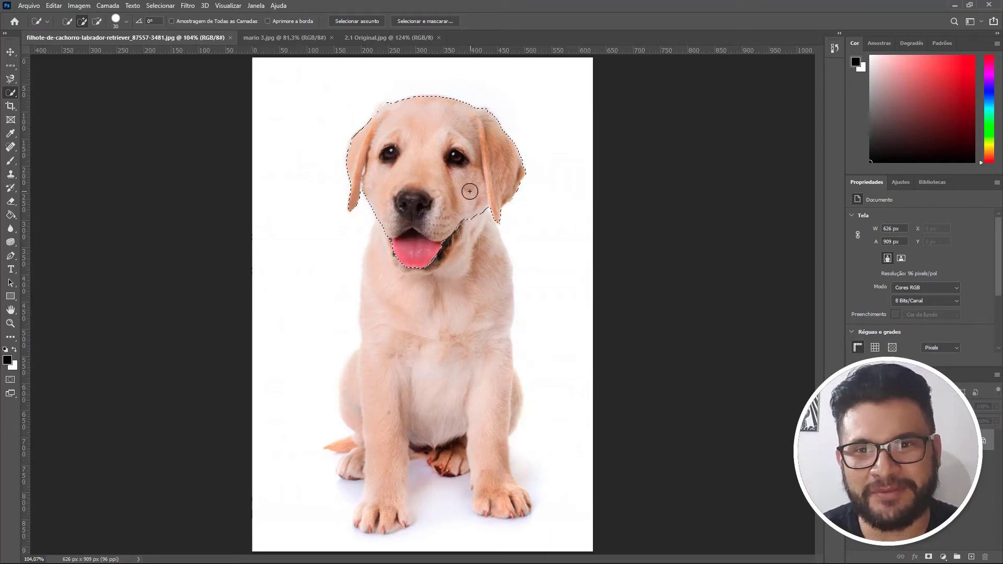
# Clear the selection in mario 3.jpg and quick-select Mario's red cap, its outline and the large raccoon ear.
pyautogui.click(291, 38)
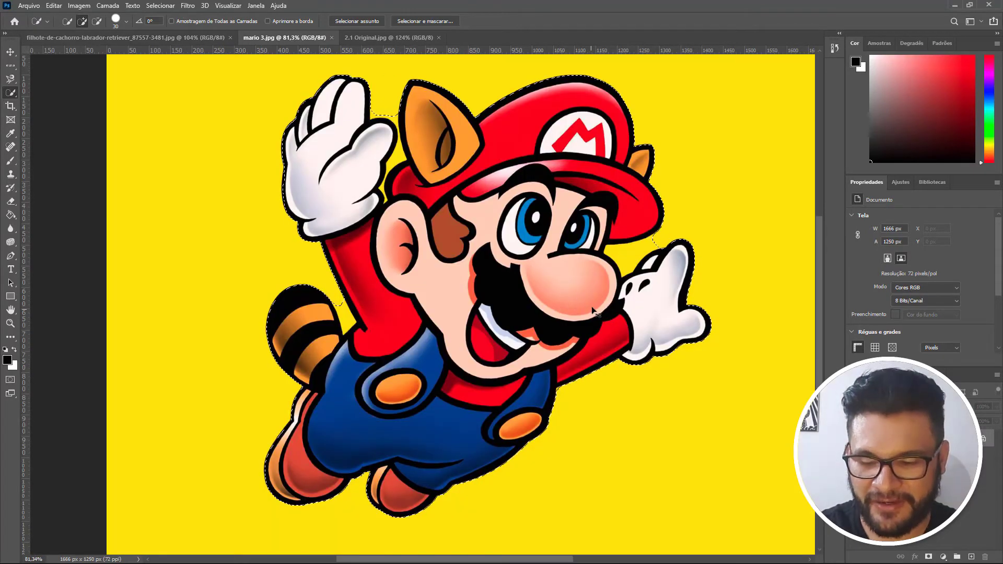
pyautogui.hotkey('ctrl', 'd')
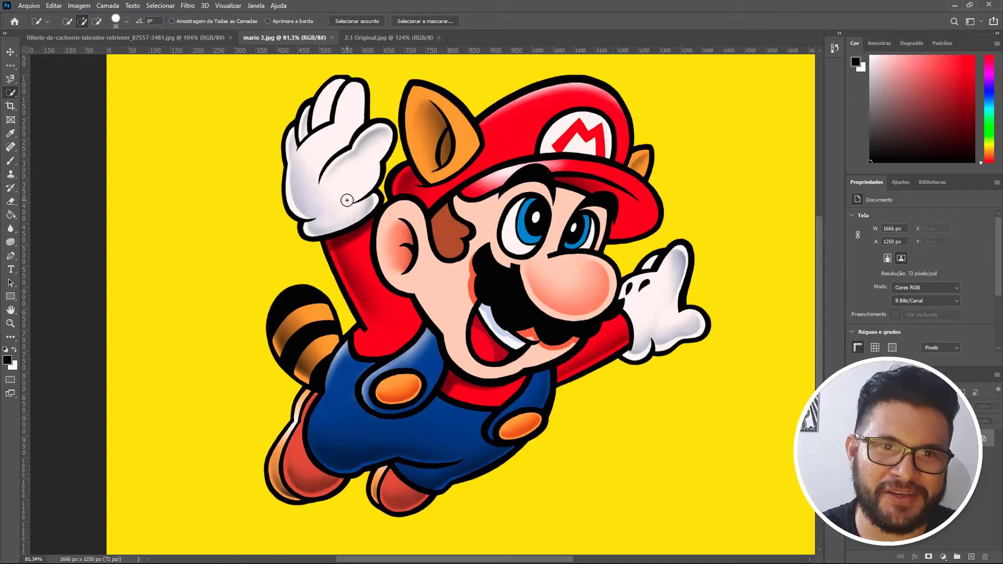
pyautogui.click(518, 127)
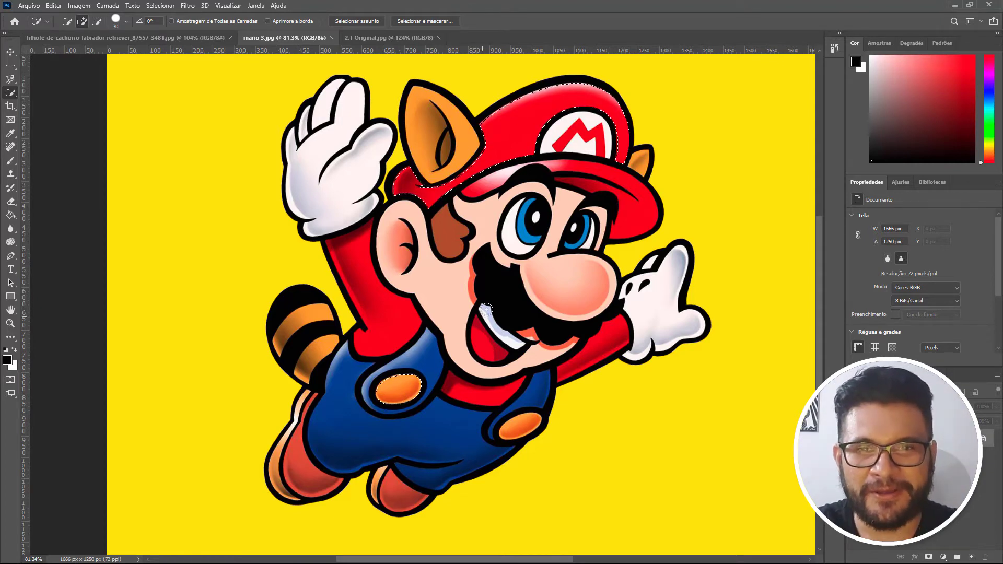
pyautogui.click(561, 87)
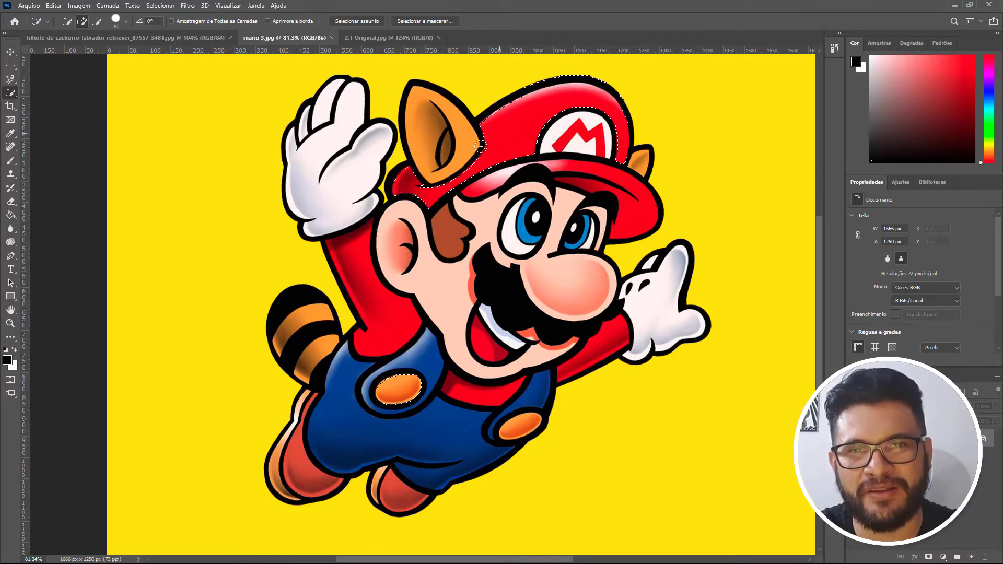
pyautogui.click(408, 118)
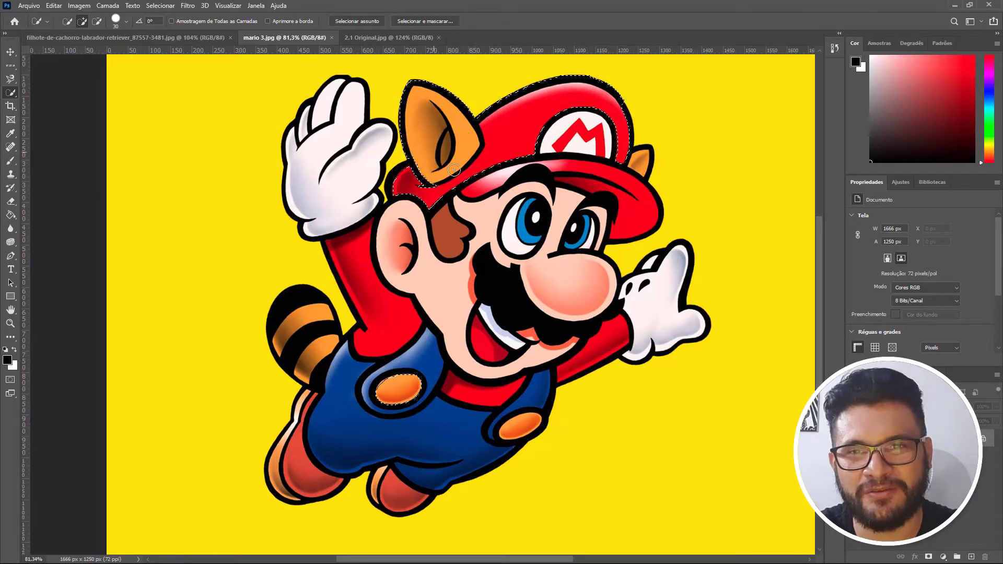
# Extend the Quick Selection over Mario's face, cap brim, both arms and gloves, overalls, shoes and striped tail to cover the whole figure.
pyautogui.moveTo(396, 185)
pyautogui.mouseDown()
pyautogui.moveTo(418, 216)
pyautogui.moveTo(486, 209)
pyautogui.moveTo(570, 145)
pyautogui.moveTo(574, 129)
pyautogui.moveTo(625, 187)
pyautogui.moveTo(573, 239)
pyautogui.moveTo(555, 244)
pyautogui.moveTo(515, 222)
pyautogui.moveTo(512, 240)
pyautogui.moveTo(557, 194)
pyautogui.mouseUp()
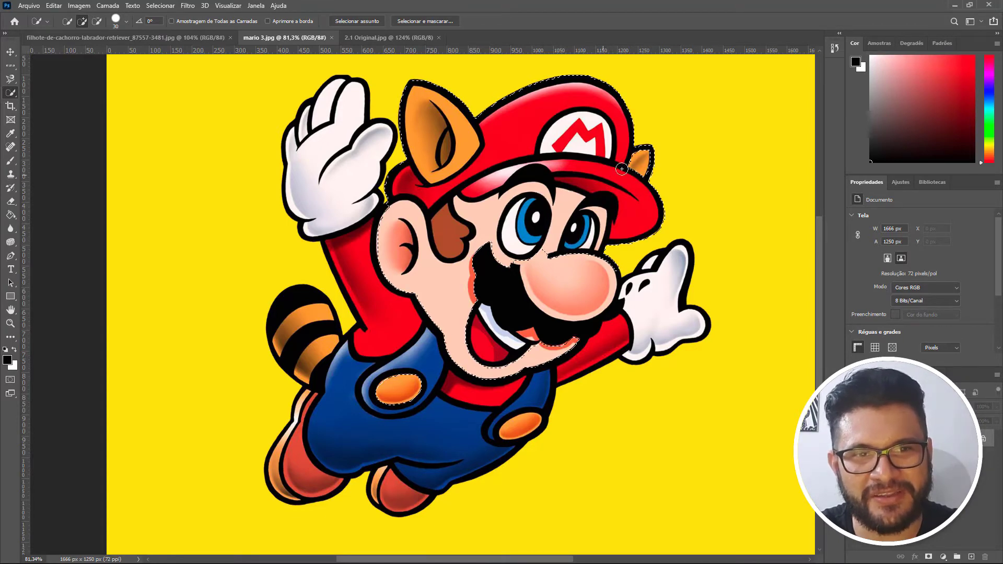
pyautogui.moveTo(622, 169)
pyautogui.mouseDown()
pyautogui.moveTo(567, 214)
pyautogui.moveTo(560, 257)
pyautogui.moveTo(466, 347)
pyautogui.moveTo(509, 333)
pyautogui.moveTo(601, 340)
pyautogui.moveTo(626, 327)
pyautogui.moveTo(653, 282)
pyautogui.mouseUp()
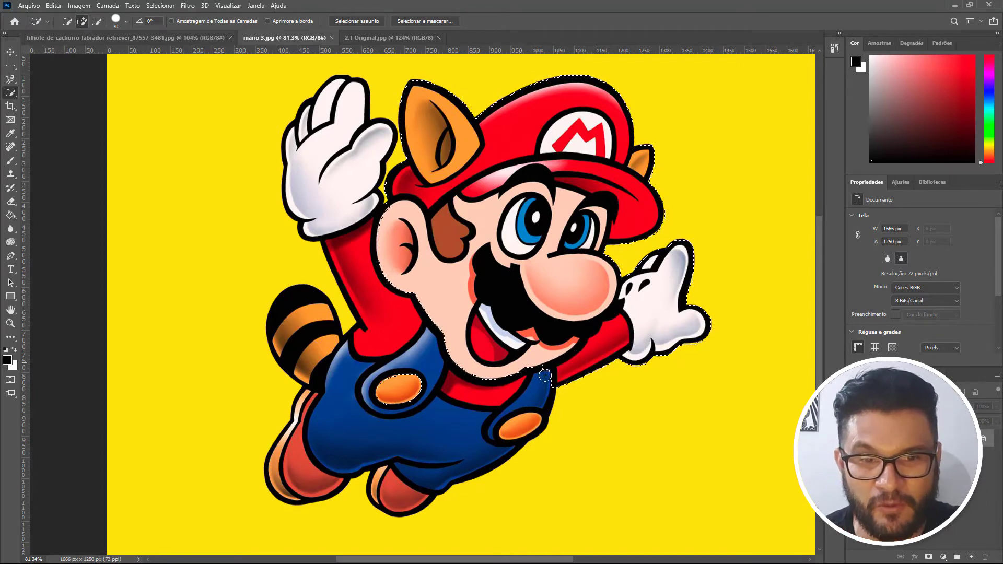
pyautogui.moveTo(521, 429); pyautogui.dragTo(418, 494)
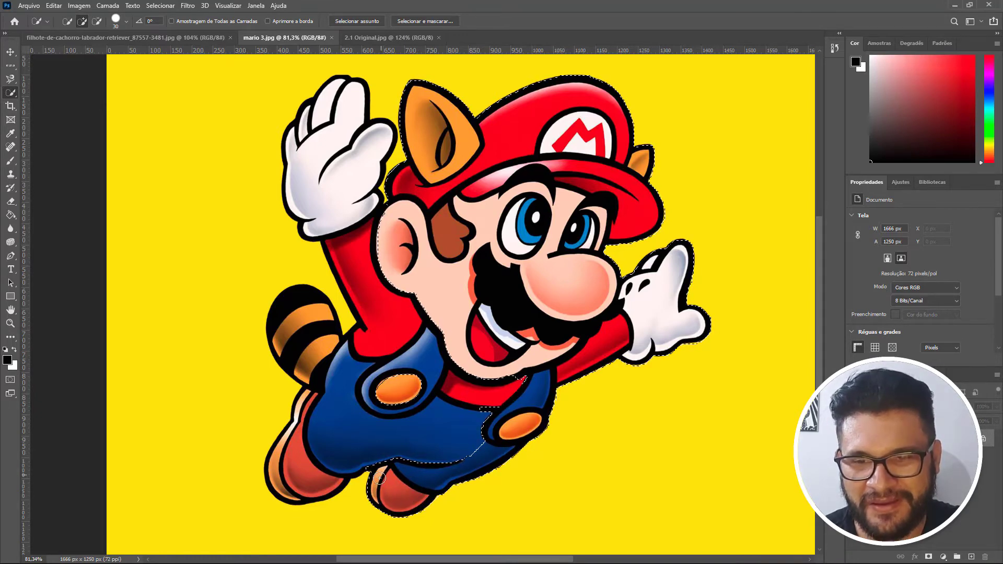
pyautogui.moveTo(377, 458)
pyautogui.mouseDown()
pyautogui.moveTo(352, 456)
pyautogui.moveTo(323, 481)
pyautogui.moveTo(279, 485)
pyautogui.moveTo(304, 431)
pyautogui.mouseUp()
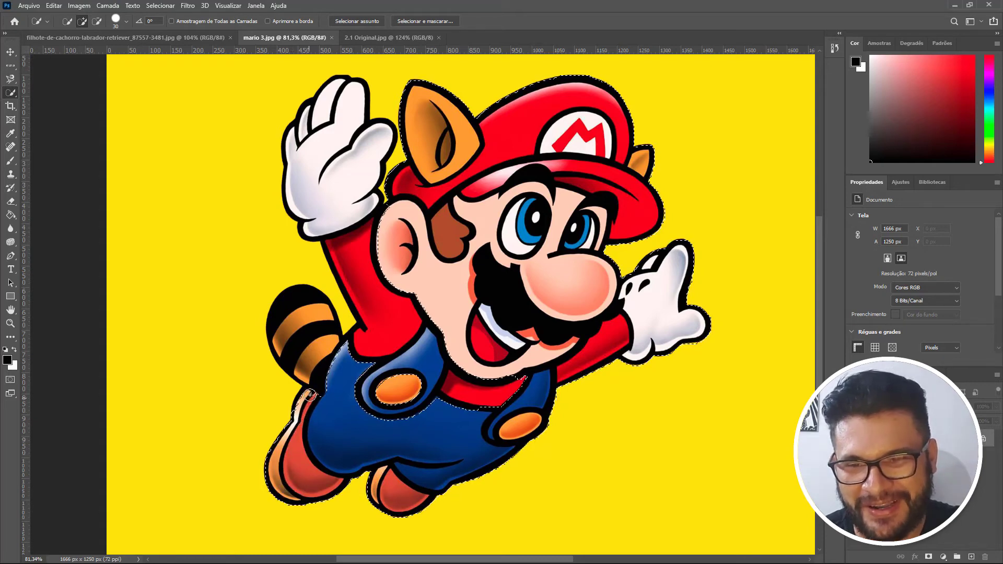
pyautogui.moveTo(311, 345); pyautogui.dragTo(297, 307)
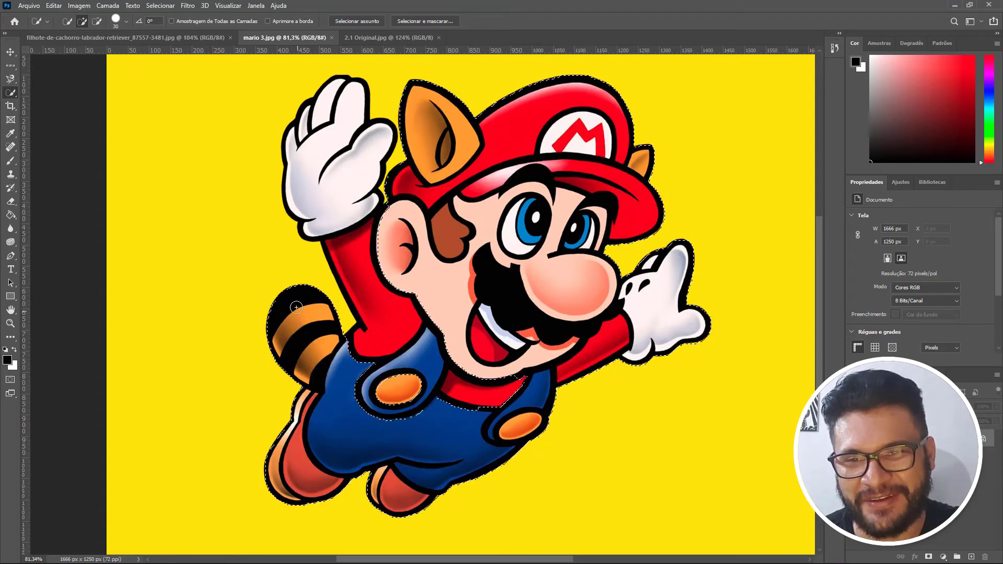
pyautogui.moveTo(389, 323)
pyautogui.mouseDown()
pyautogui.moveTo(361, 240)
pyautogui.moveTo(328, 217)
pyautogui.moveTo(342, 123)
pyautogui.moveTo(329, 117)
pyautogui.moveTo(306, 133)
pyautogui.mouseUp()
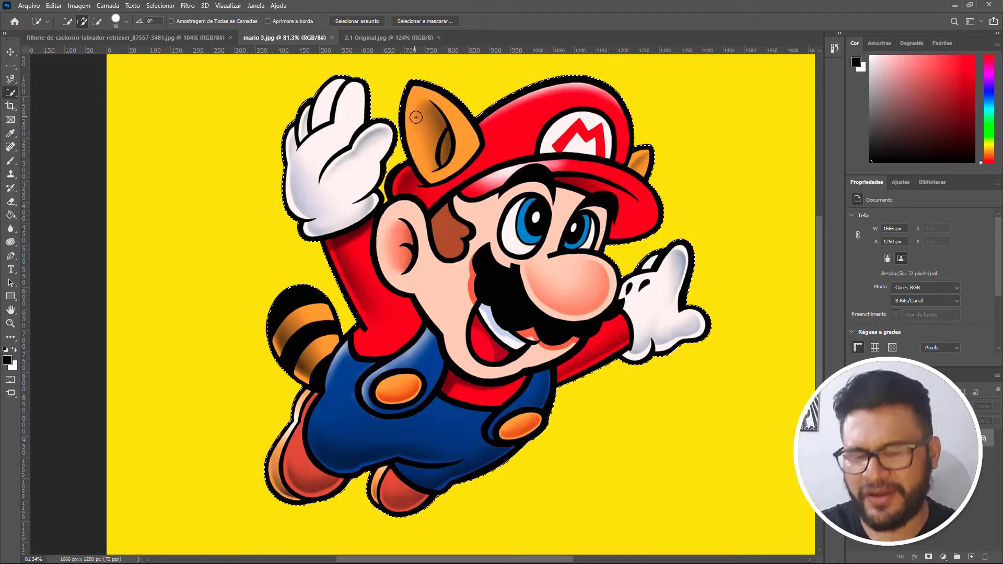
# Examine Mario's quick selection outline at the gap between the raised glove, cap and ear and around the whole figure.
pyautogui.scroll(6, 405, 151)
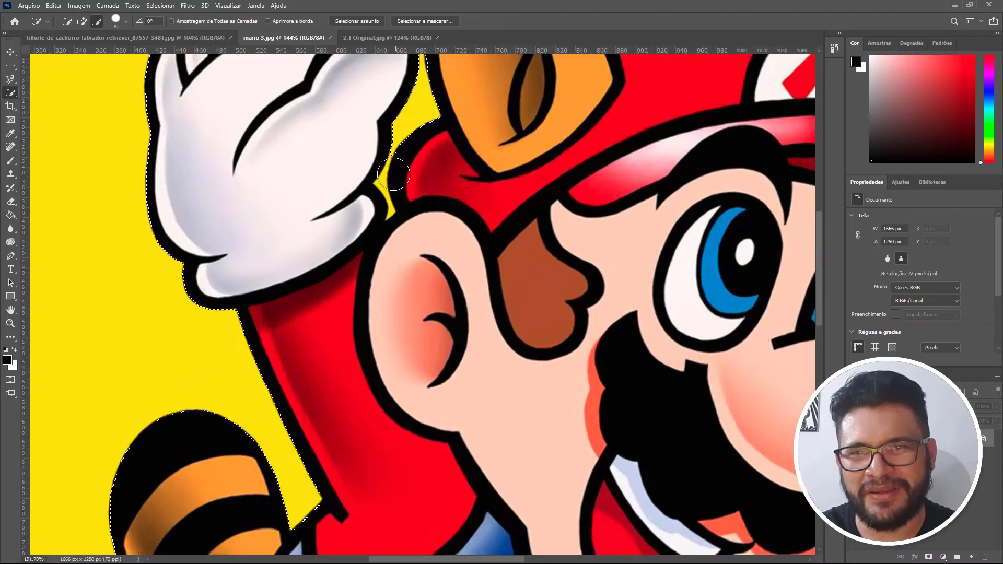
pyautogui.scroll(-7, 362, 213)
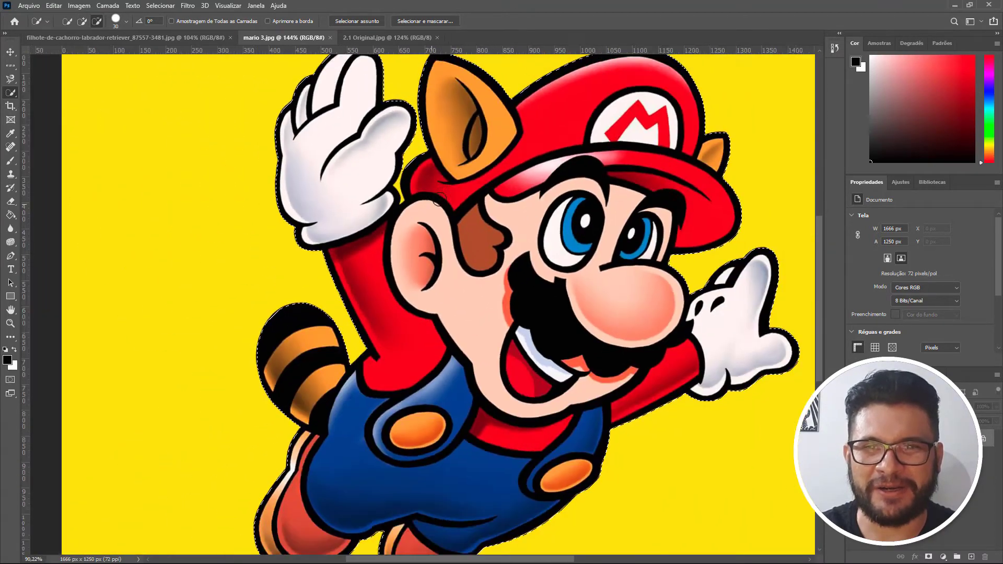
pyautogui.scroll(3, 458, 209)
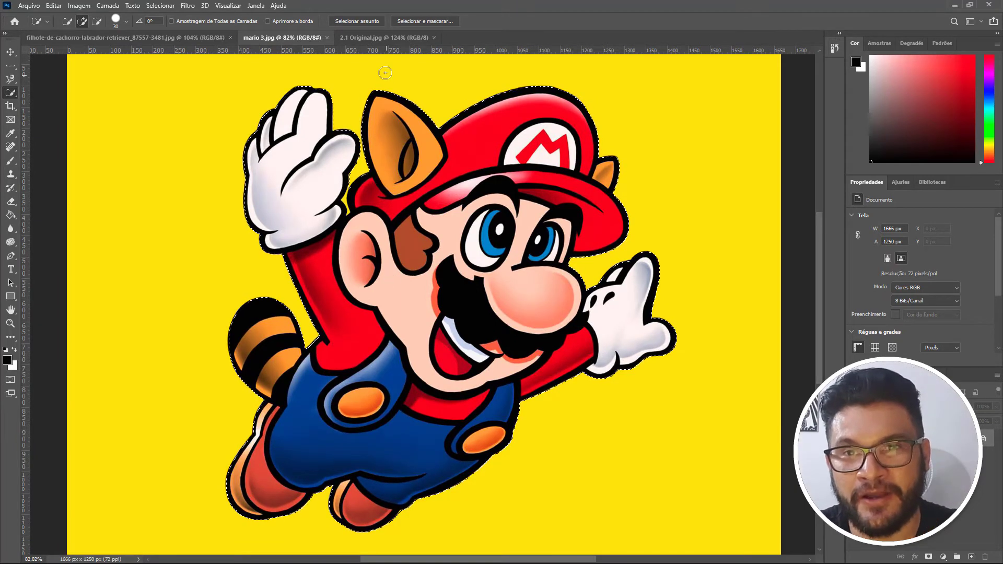
# Extend the Quick Selection in 2.1 Original.jpg over the car's hood, bumper, fenders, doors, wheels and windows to cover the whole car.
pyautogui.click(386, 38)
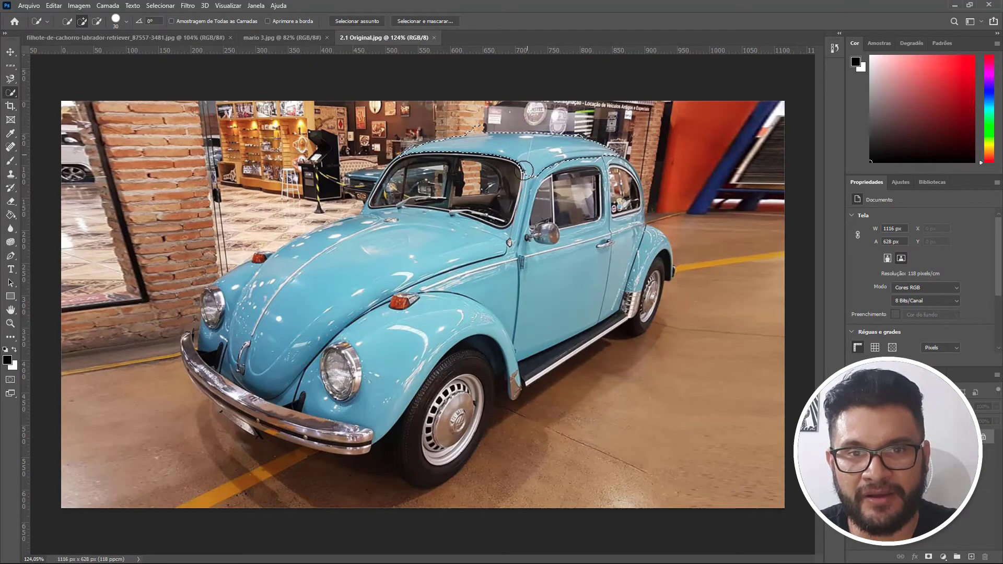
pyautogui.moveTo(461, 210)
pyautogui.mouseDown()
pyautogui.moveTo(365, 274)
pyautogui.moveTo(244, 313)
pyautogui.mouseUp()
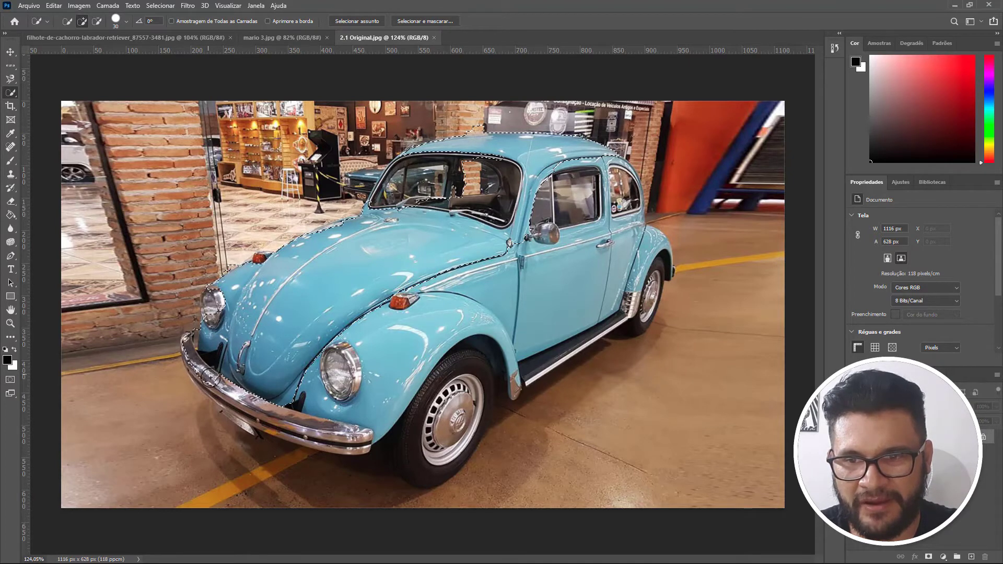
pyautogui.moveTo(210, 377)
pyautogui.mouseDown()
pyautogui.moveTo(260, 413)
pyautogui.moveTo(303, 421)
pyautogui.moveTo(308, 436)
pyautogui.moveTo(358, 389)
pyautogui.moveTo(407, 371)
pyautogui.moveTo(452, 326)
pyautogui.moveTo(427, 460)
pyautogui.moveTo(470, 384)
pyautogui.moveTo(465, 372)
pyautogui.moveTo(505, 327)
pyautogui.moveTo(547, 316)
pyautogui.moveTo(577, 323)
pyautogui.moveTo(647, 264)
pyautogui.moveTo(659, 279)
pyautogui.moveTo(657, 309)
pyautogui.moveTo(618, 212)
pyautogui.moveTo(580, 222)
pyautogui.moveTo(564, 183)
pyautogui.mouseUp()
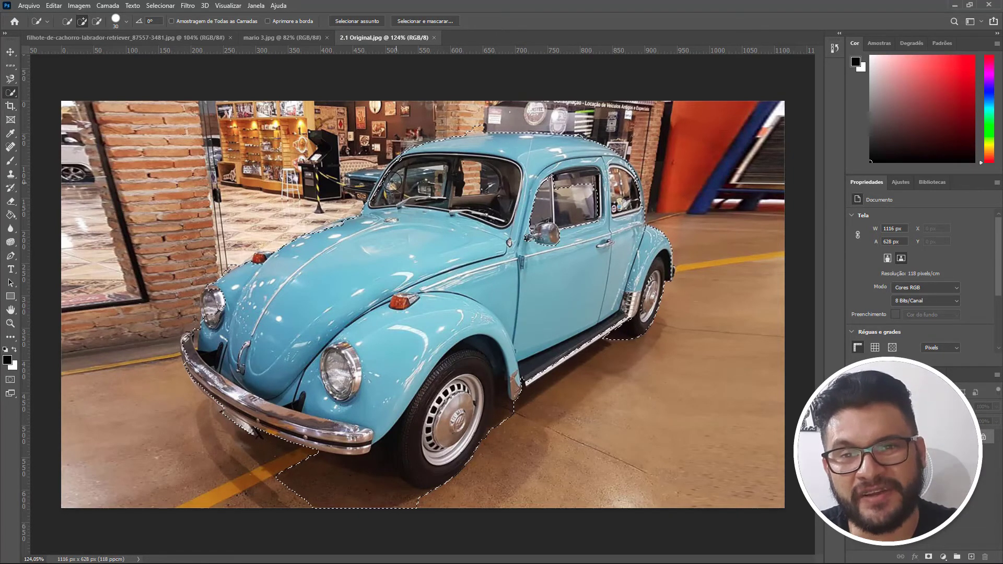
pyautogui.moveTo(460, 167)
pyautogui.mouseDown()
pyautogui.moveTo(538, 197)
pyautogui.moveTo(565, 192)
pyautogui.moveTo(589, 210)
pyautogui.moveTo(473, 276)
pyautogui.mouseUp()
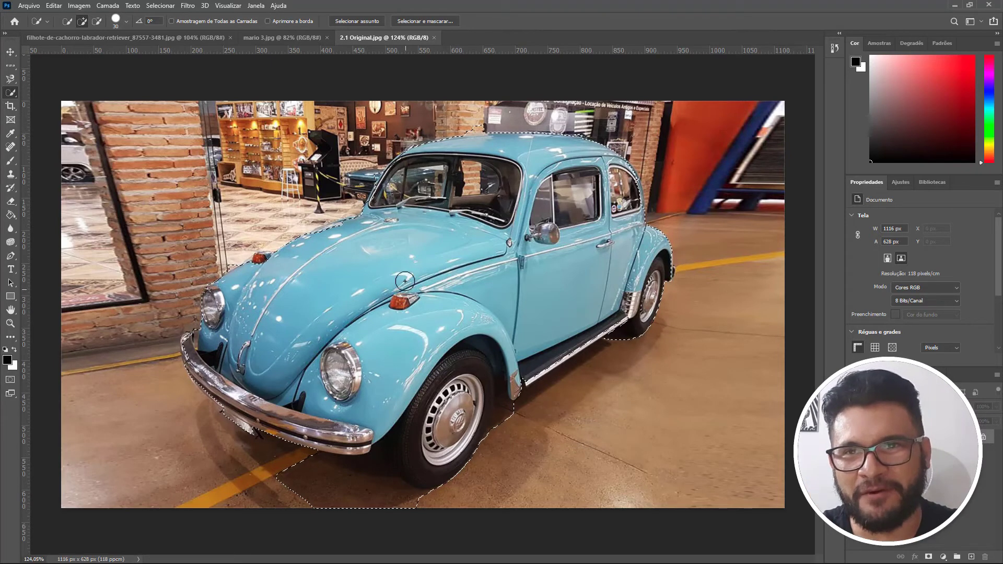
# Switch to the puppy photo, select its white background with the Magic Wand tool and clear that selection.
pyautogui.click(160, 38)
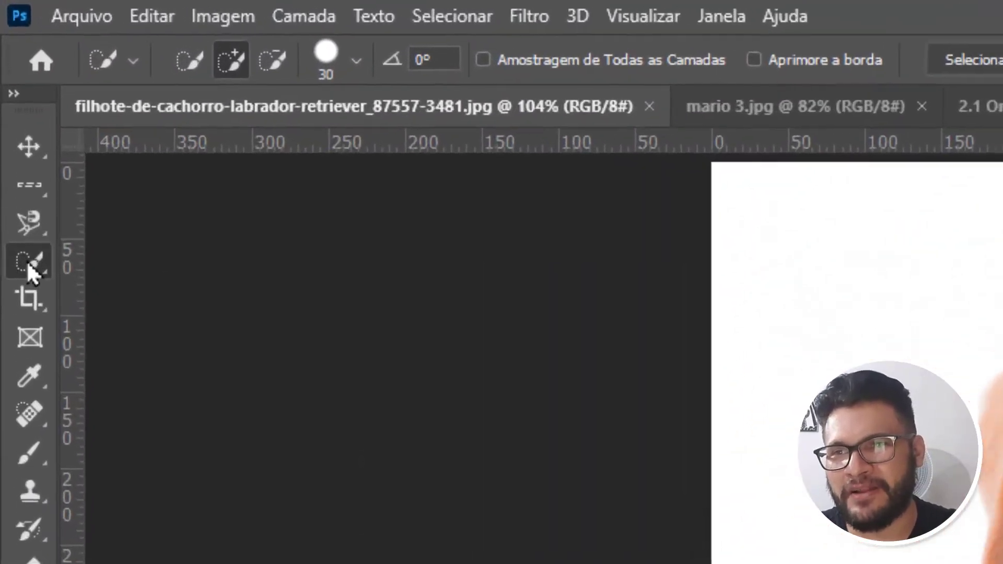
pyautogui.rightClick(26, 260)
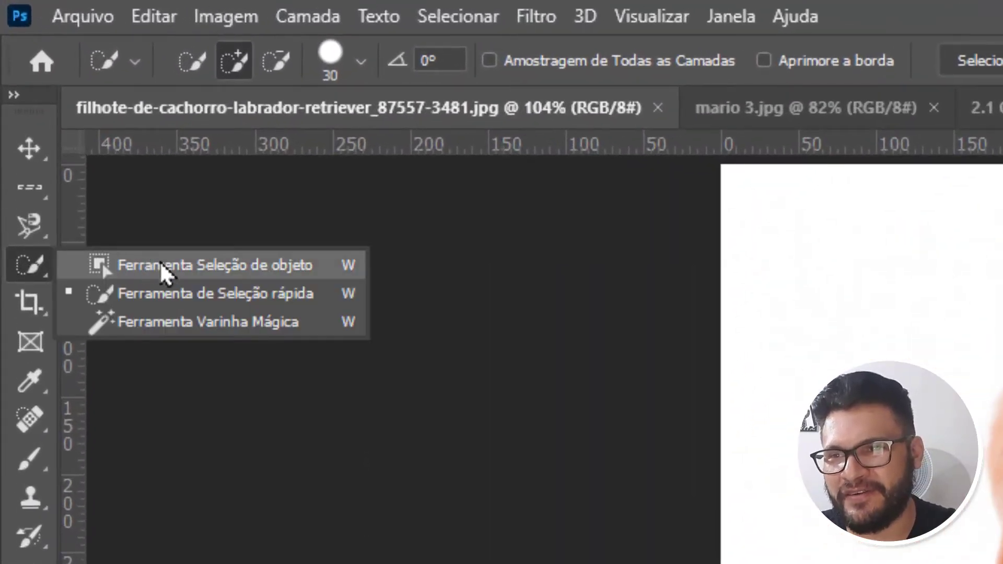
pyautogui.click(212, 331)
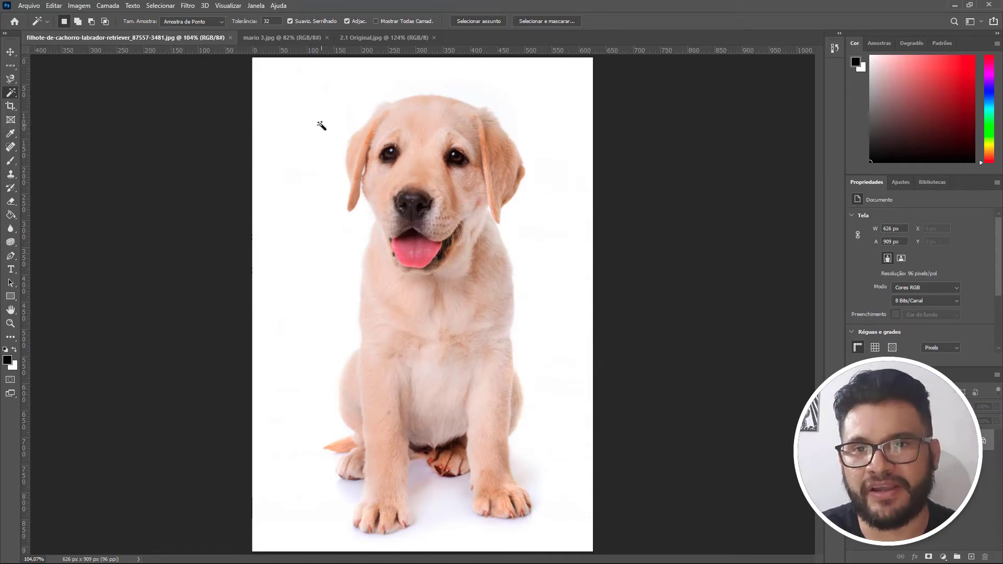
pyautogui.click(303, 95)
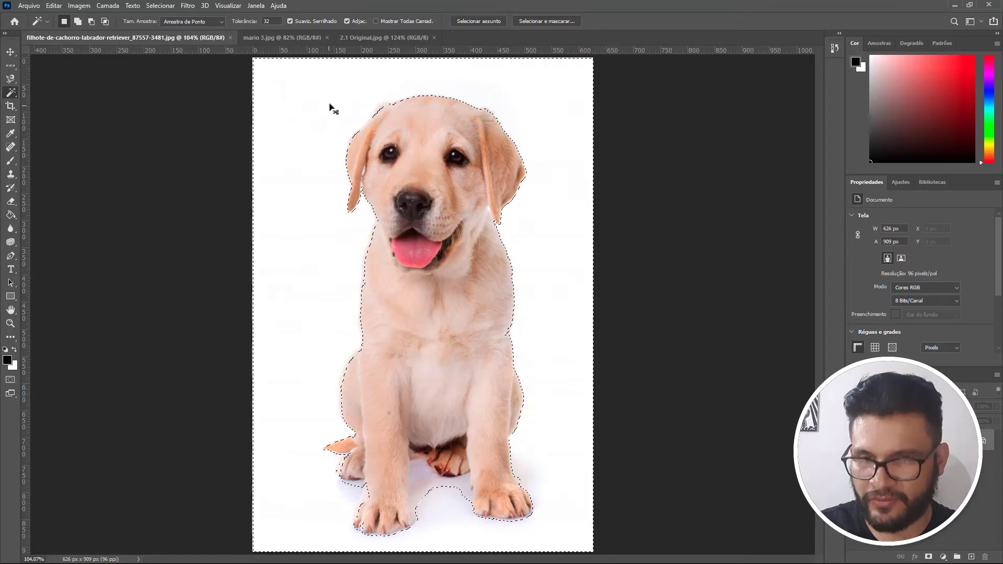
pyautogui.hotkey('ctrl', 'd')
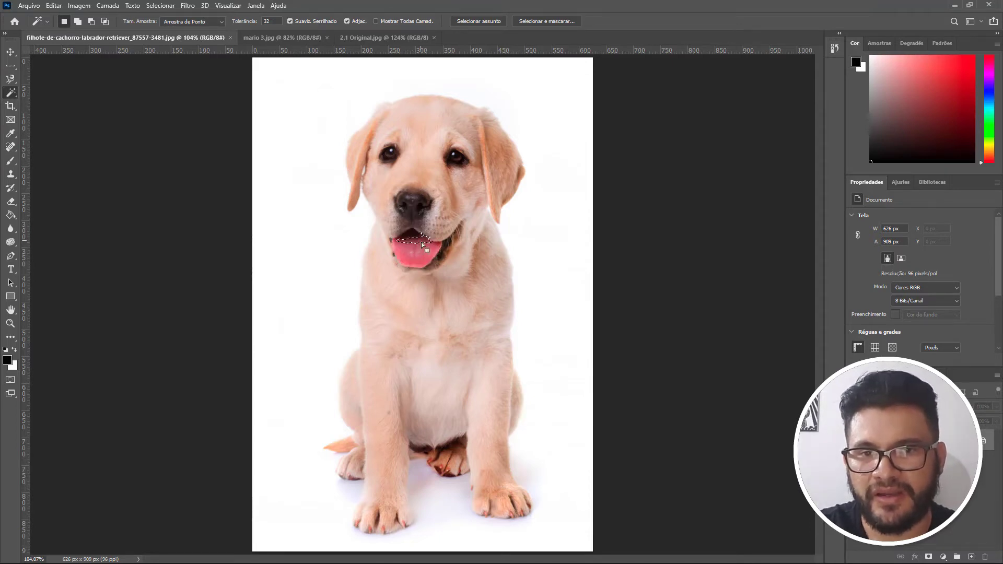
# Set the Magic Wand to add to the selection and add the puppy's fur, nose, eyes and ear to the tongue selection.
pyautogui.hotkey('ctrl', 'z')
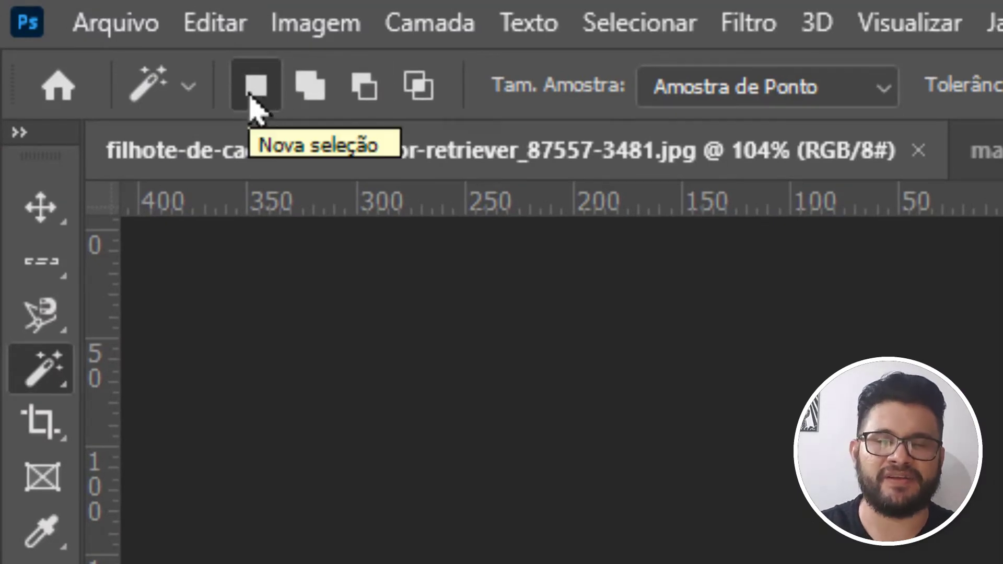
pyautogui.click(309, 86)
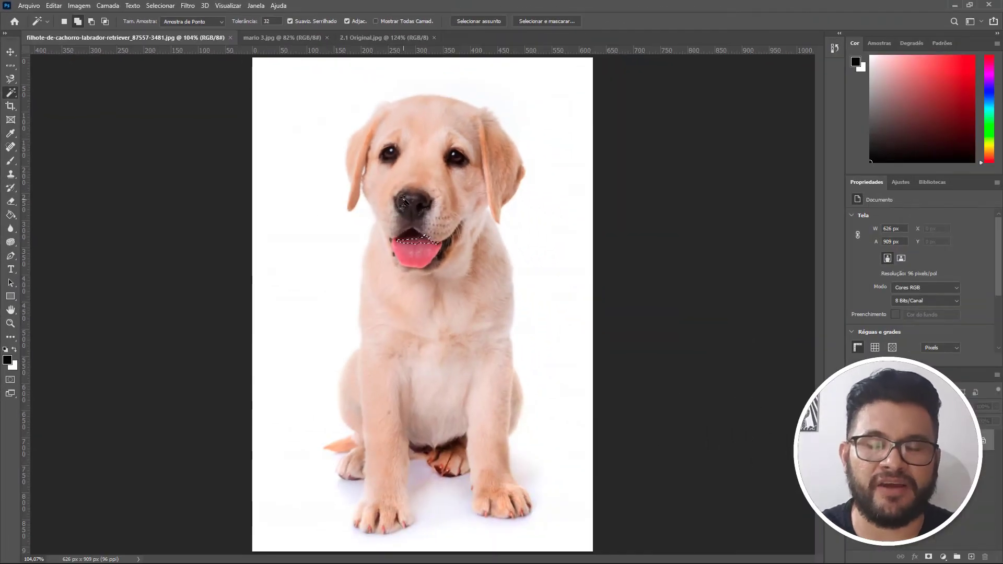
pyautogui.click(426, 144)
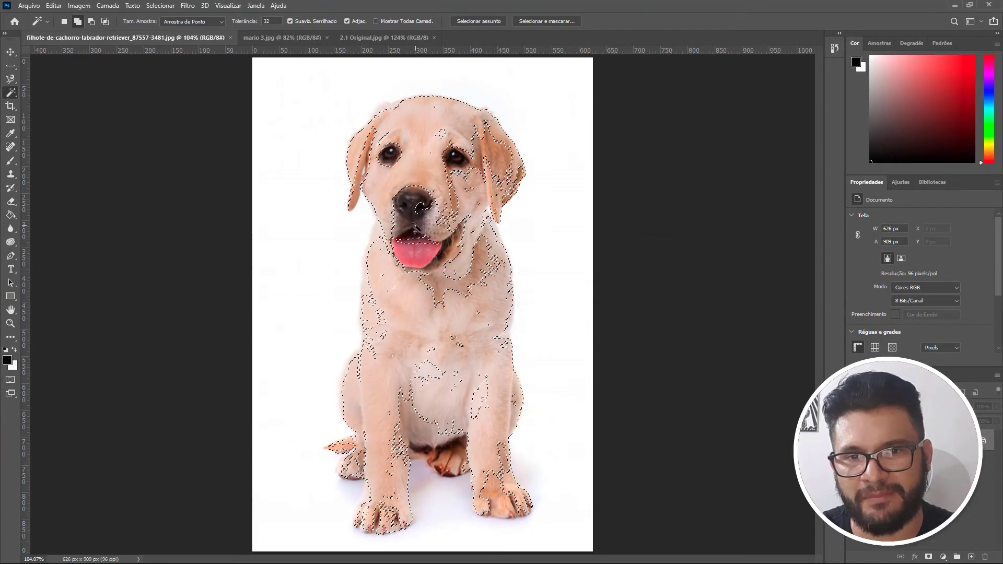
pyautogui.click(418, 210)
pyautogui.click(423, 217)
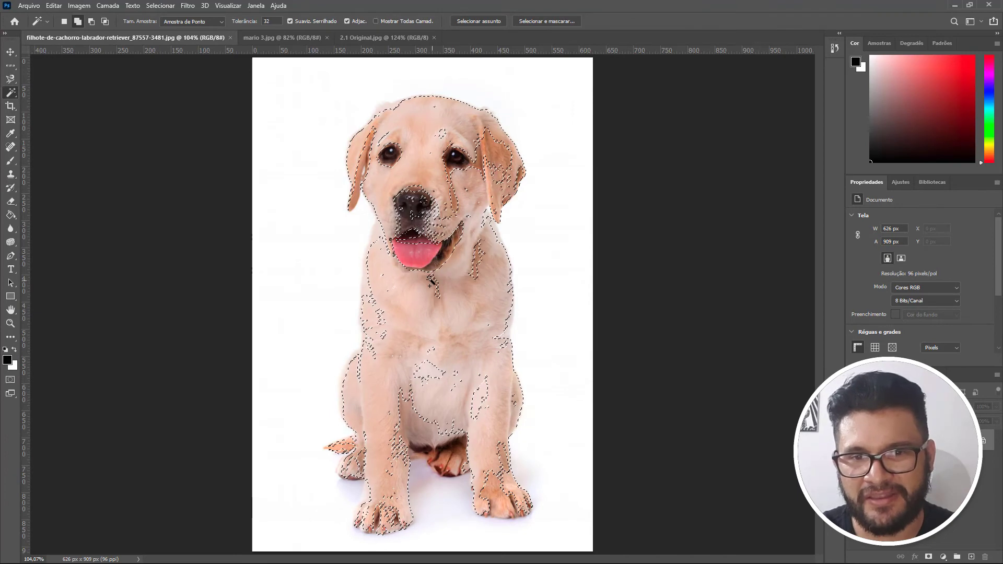
pyautogui.click(414, 215)
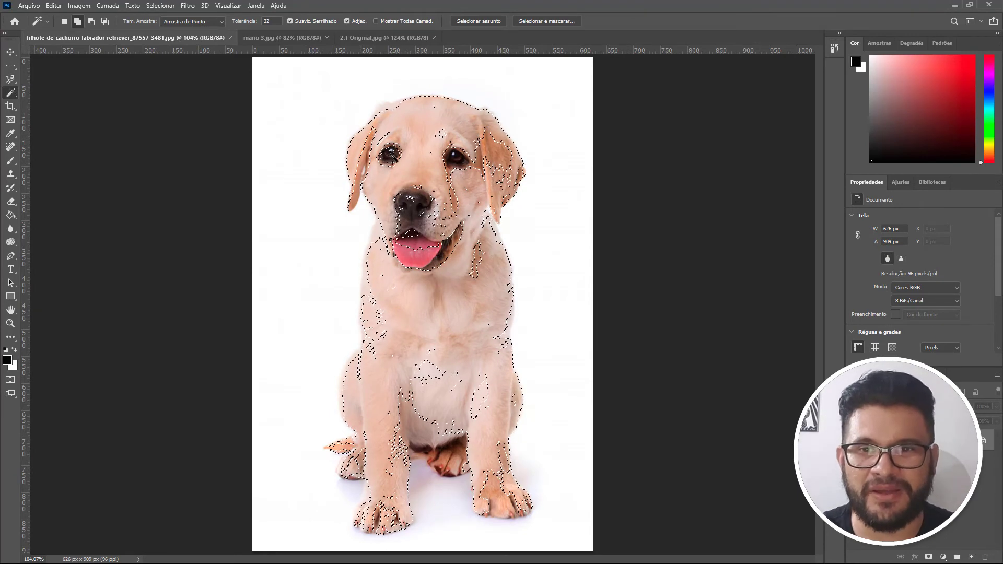
pyautogui.click(495, 153)
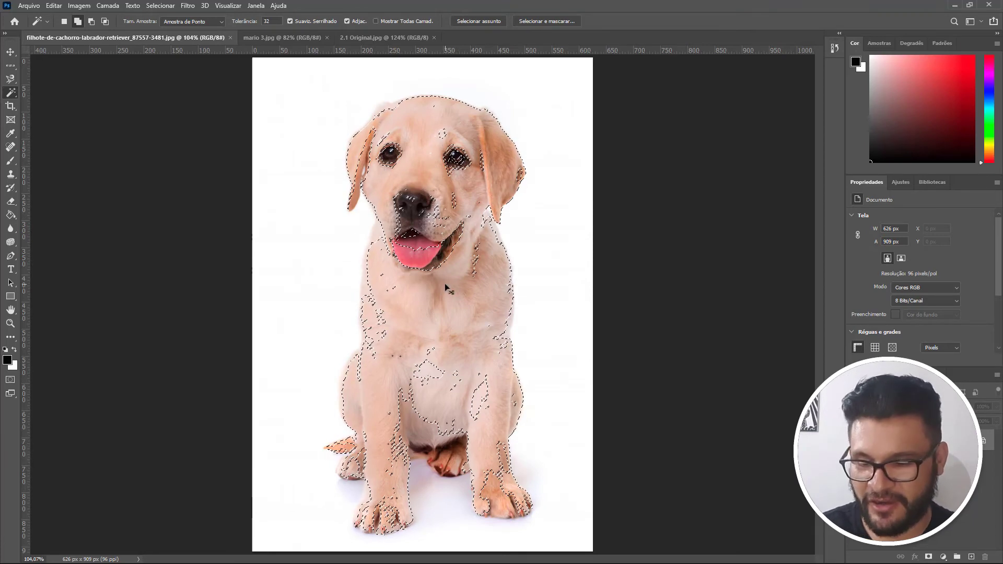
# Clear the puppy selection, select the white background and try adding the shadowed area between the front paws.
pyautogui.hotkey('ctrl', 'd')
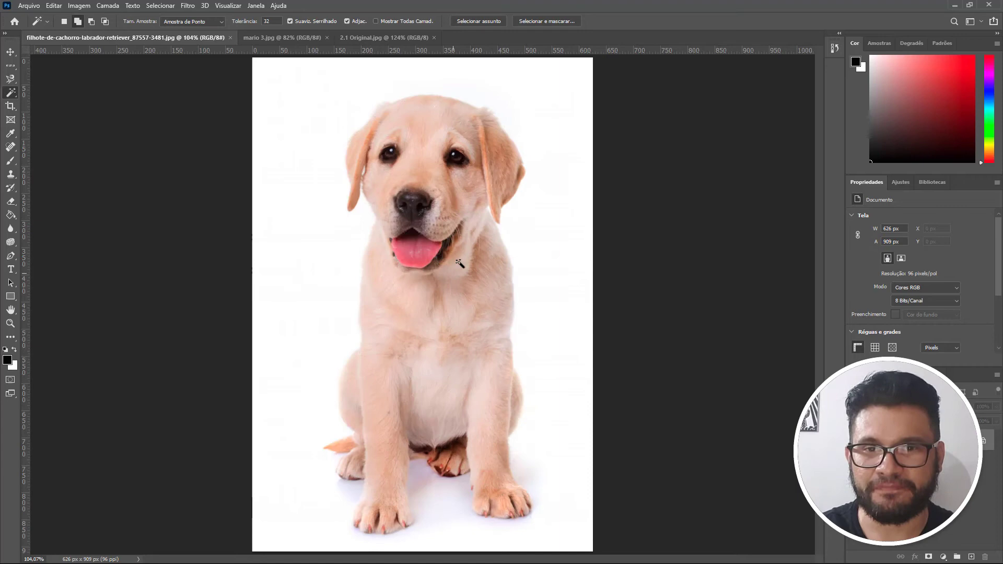
pyautogui.click(555, 126)
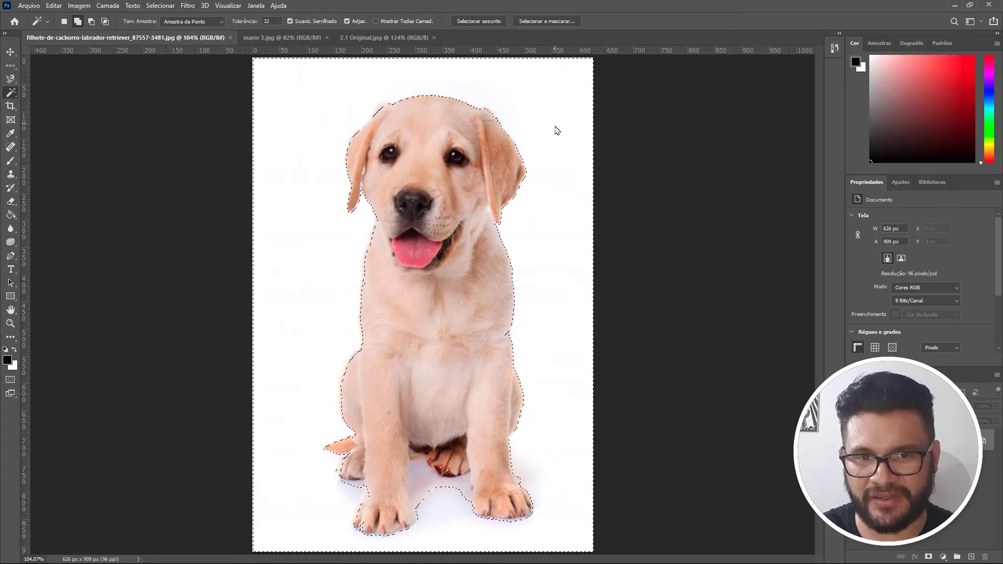
pyautogui.click(422, 486)
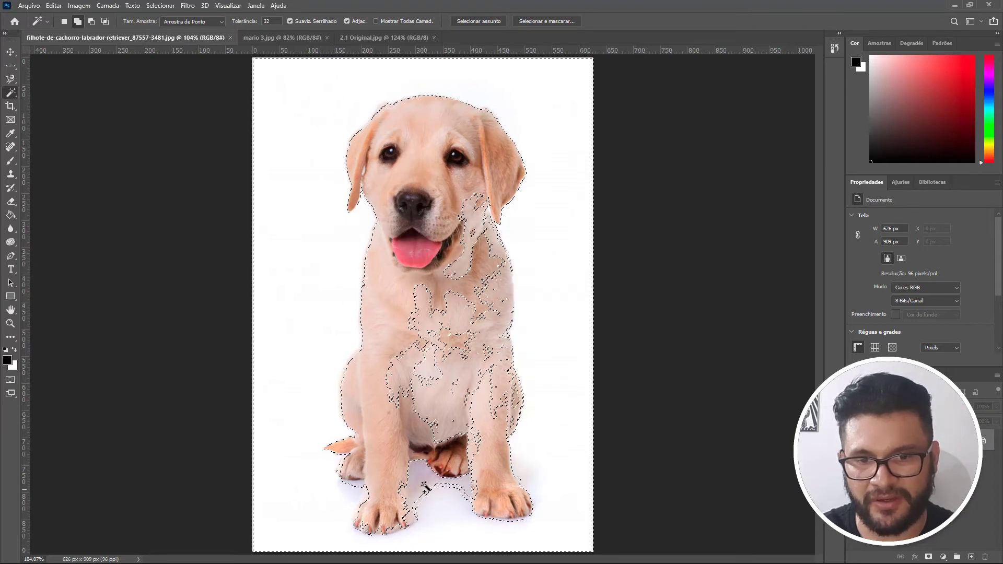
pyautogui.hotkey('ctrl', 'd')
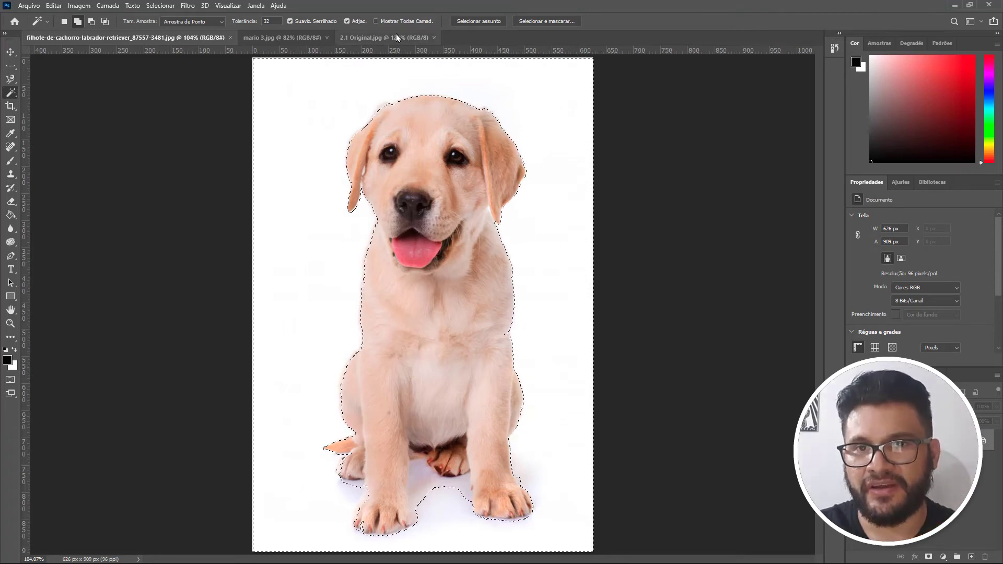
# Open 01 original.jpg from the Fotos par aulas folder and paste the puppy photo's selected white background into it.
pyautogui.click(29, 6)
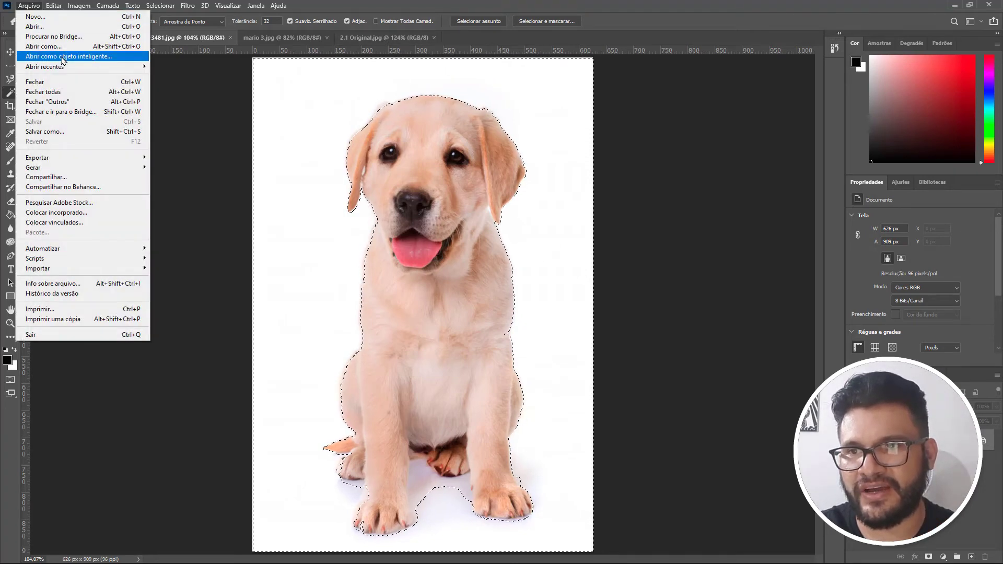
pyautogui.click(51, 27)
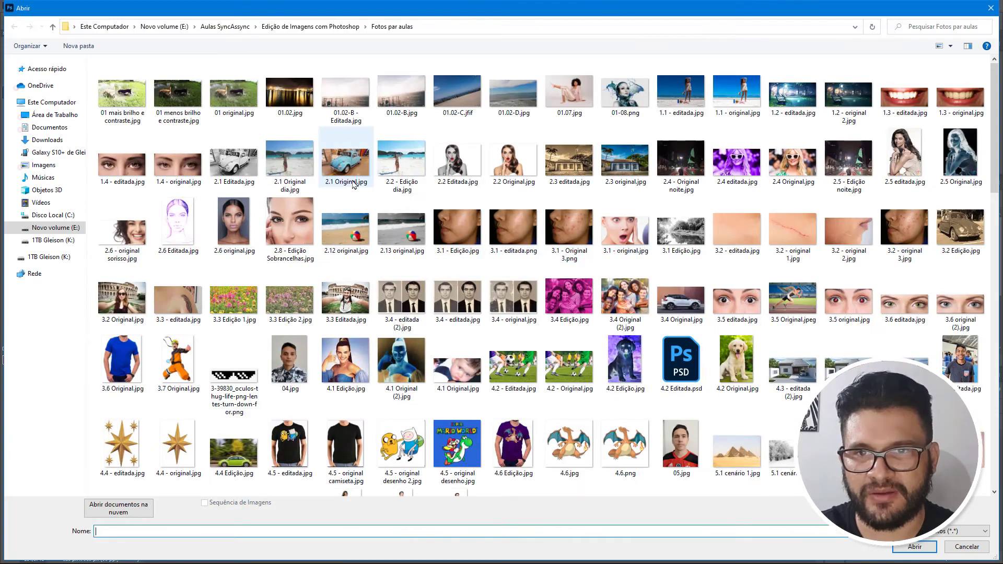
pyautogui.doubleClick(228, 97)
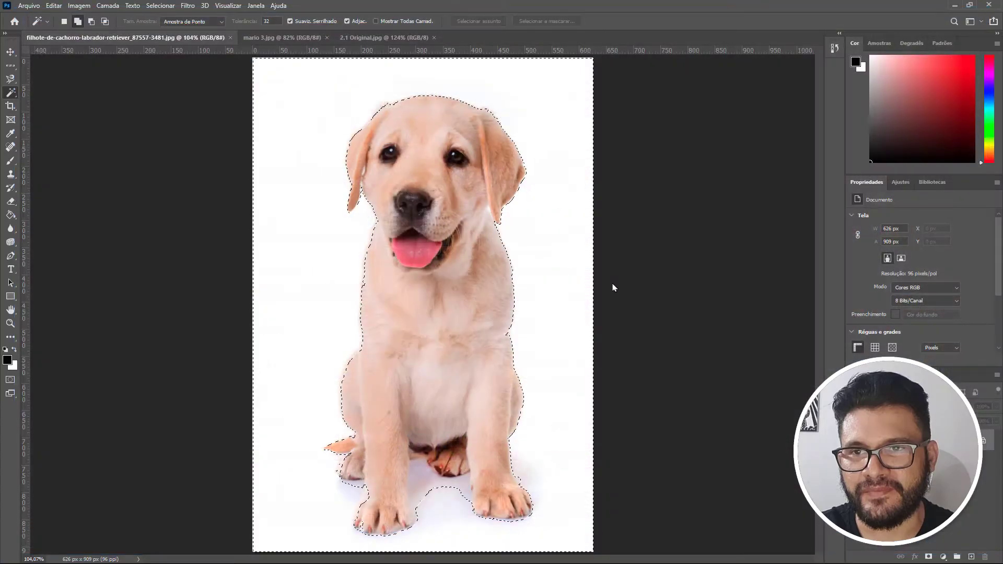
pyautogui.click(550, 260)
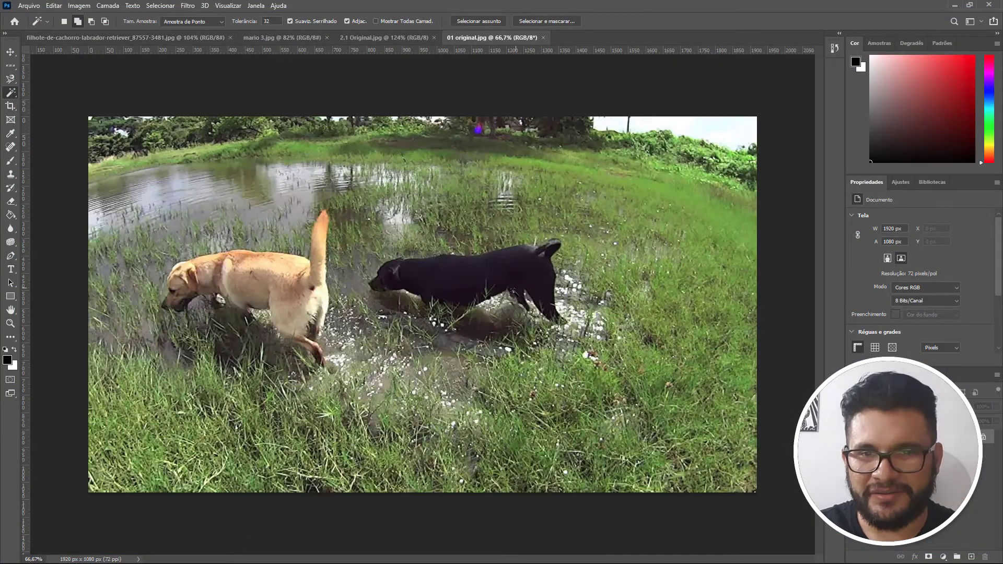
pyautogui.hotkey('ctrl', 'v')
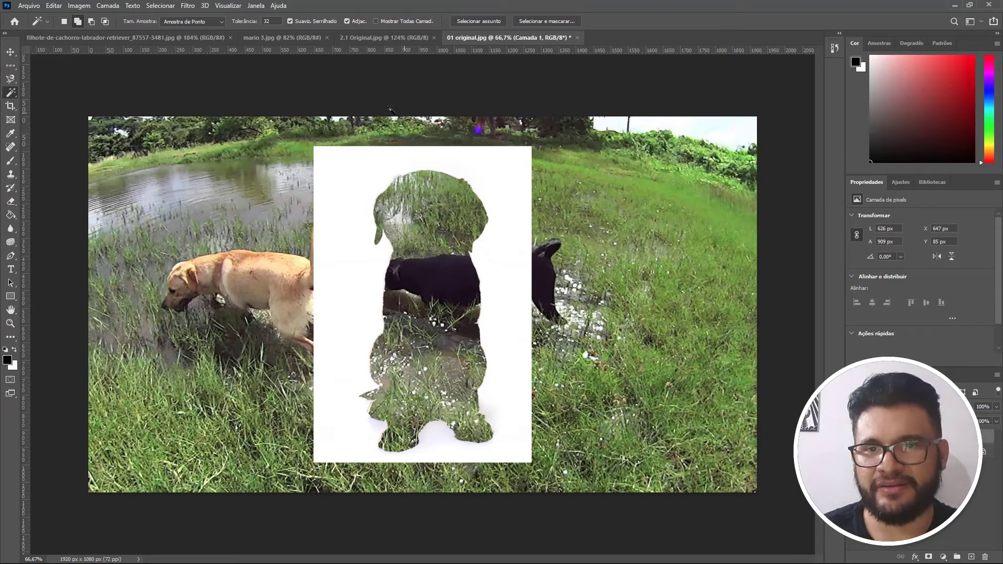
# Return to the puppy photo and invert the background selection so that the puppy is selected.
pyautogui.click(185, 38)
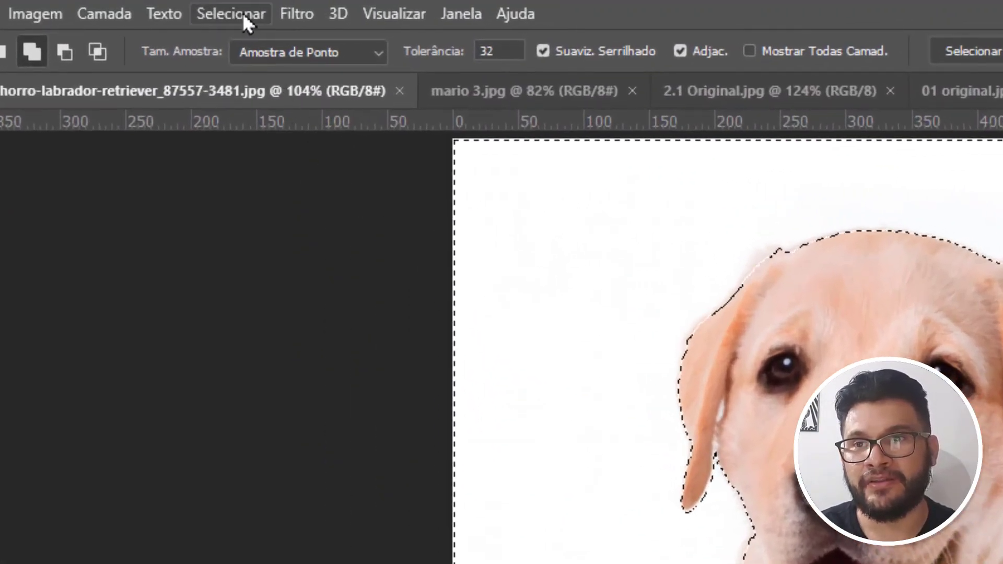
pyautogui.click(162, 6)
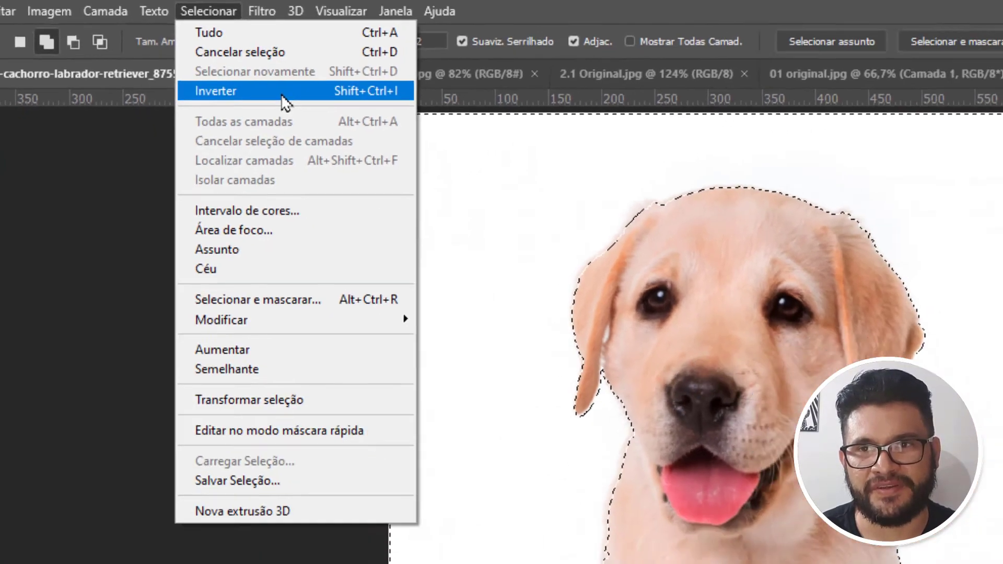
pyautogui.click(321, 114)
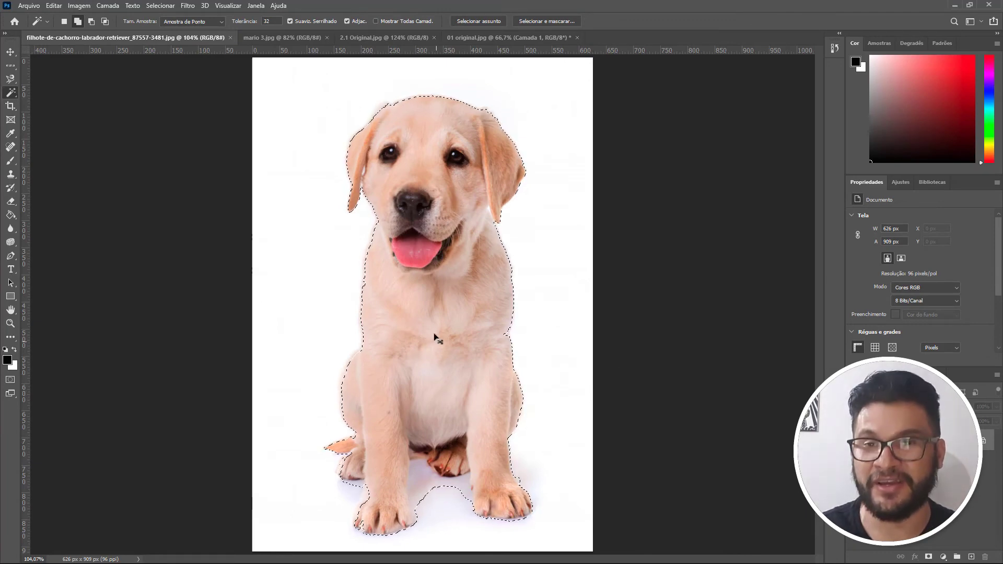
# Copy the selected puppy into 01 original.jpg and move it onto the grass at the right of the black dog.
pyautogui.moveTo(434, 336); pyautogui.dragTo(477, 184)
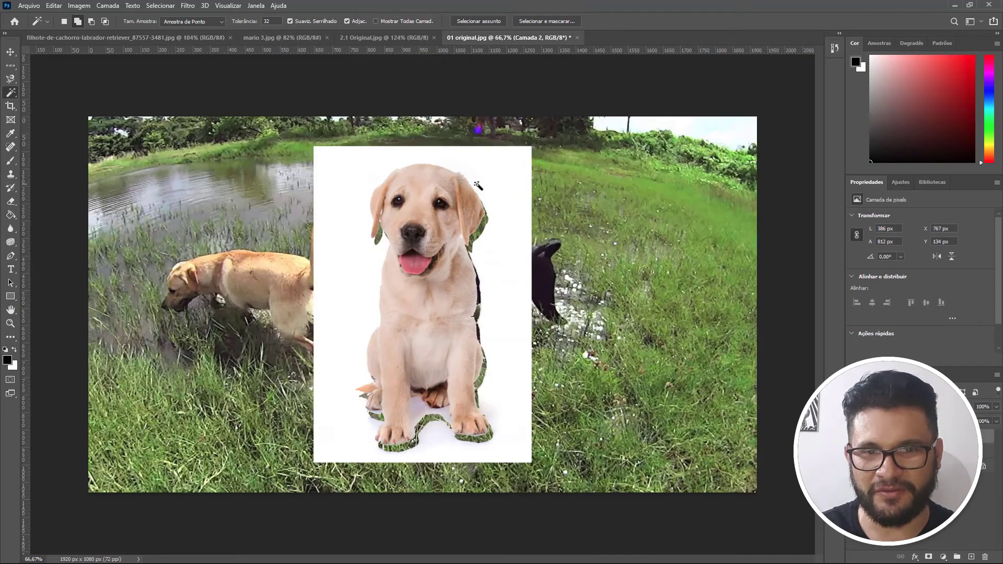
pyautogui.click(10, 52)
pyautogui.moveTo(408, 219); pyautogui.dragTo(645, 266)
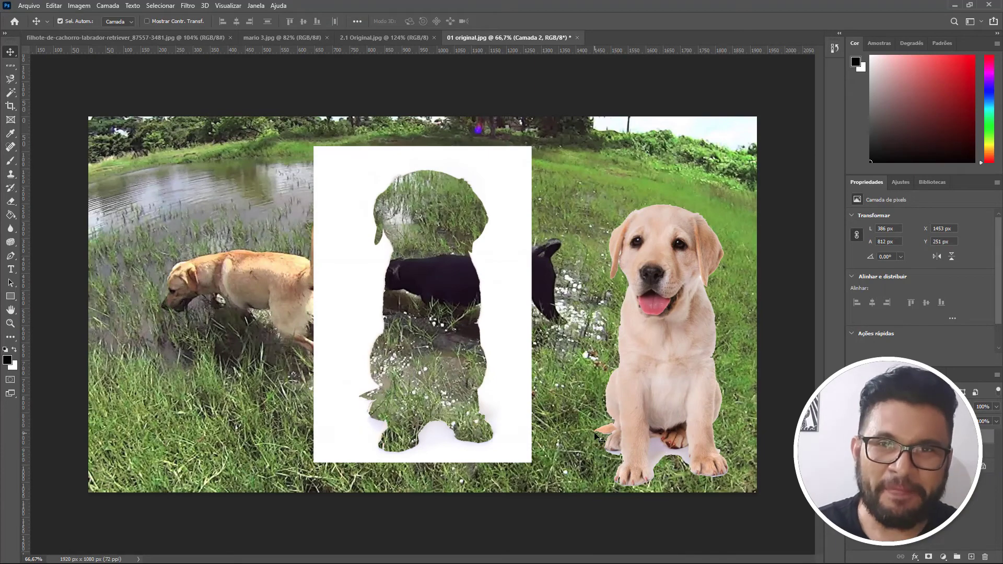
# Make a new Magic Wand selection of mario 3.jpg's yellow background and examine its edge in the gap between the raised glove and cap.
pyautogui.click(122, 37)
pyautogui.click(276, 38)
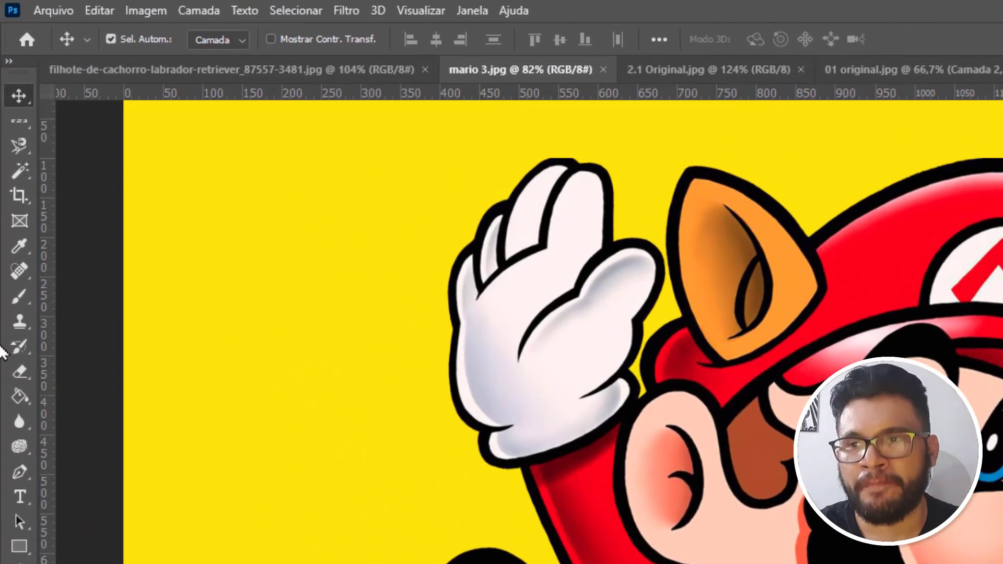
pyautogui.click(15, 160)
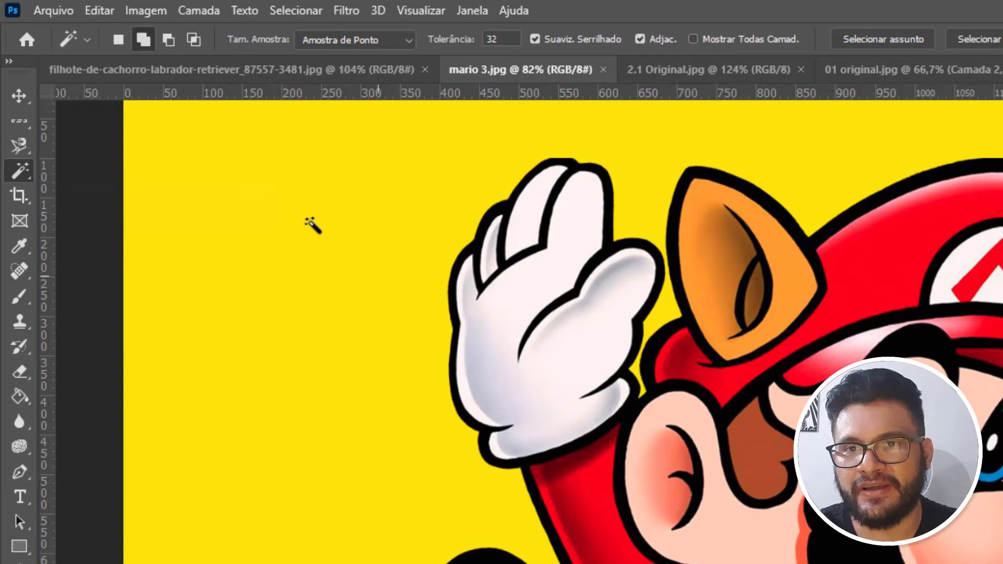
pyautogui.click(119, 39)
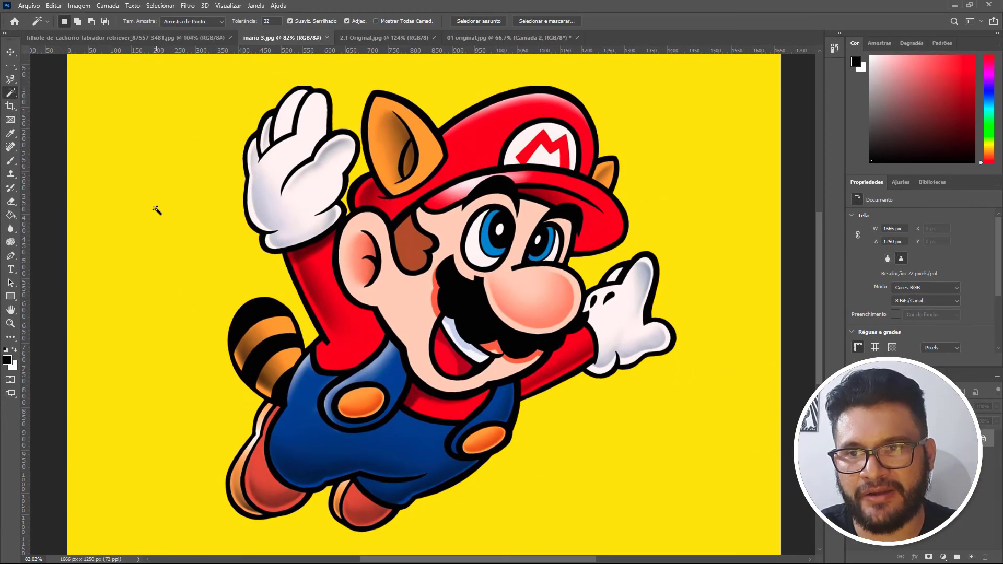
pyautogui.click(156, 210)
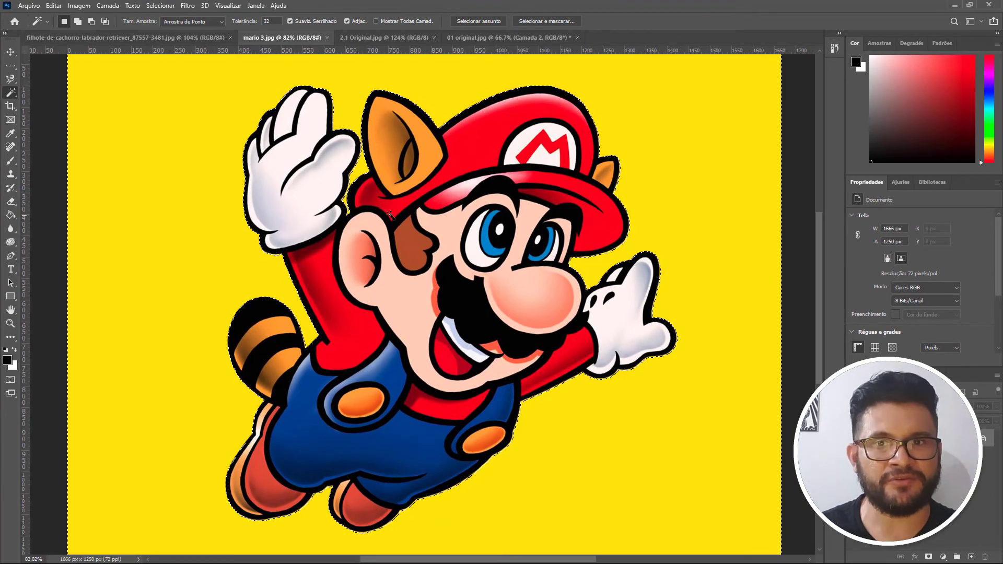
pyautogui.scroll(5, 389, 215)
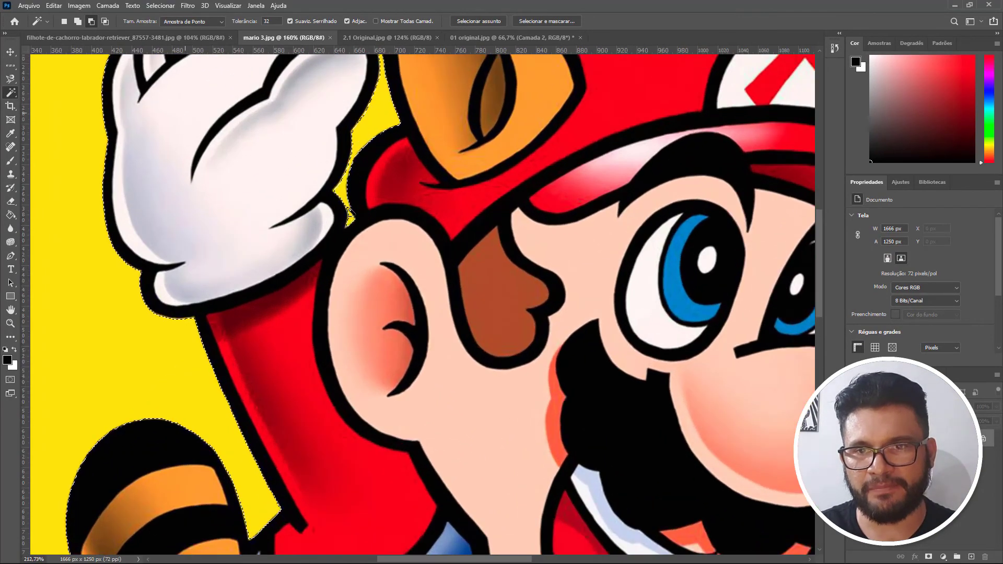
pyautogui.scroll(3, 349, 212)
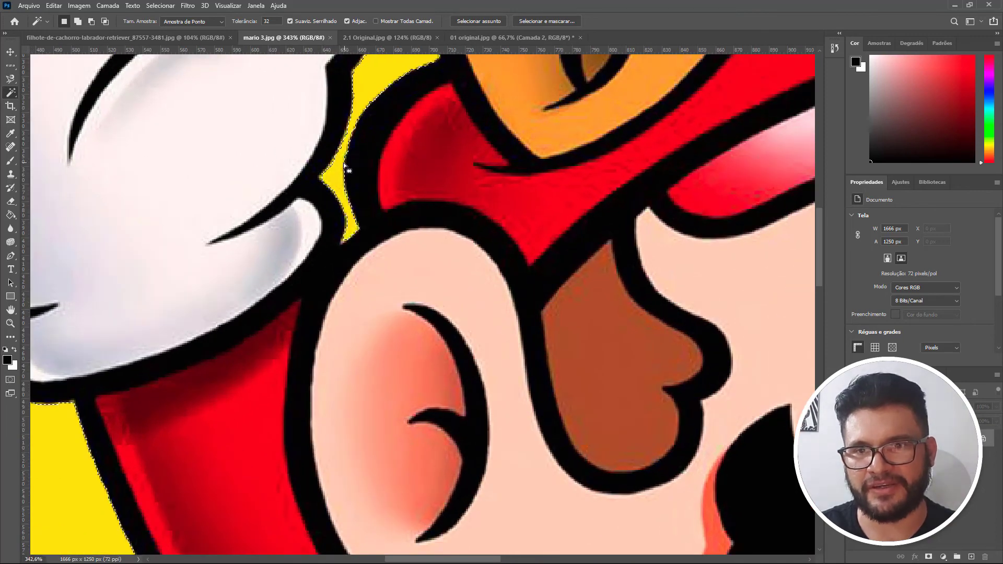
# Invert the yellow background selection in mario 3.jpg so that the Mario figure is selected.
pyautogui.scroll(-9, 346, 168)
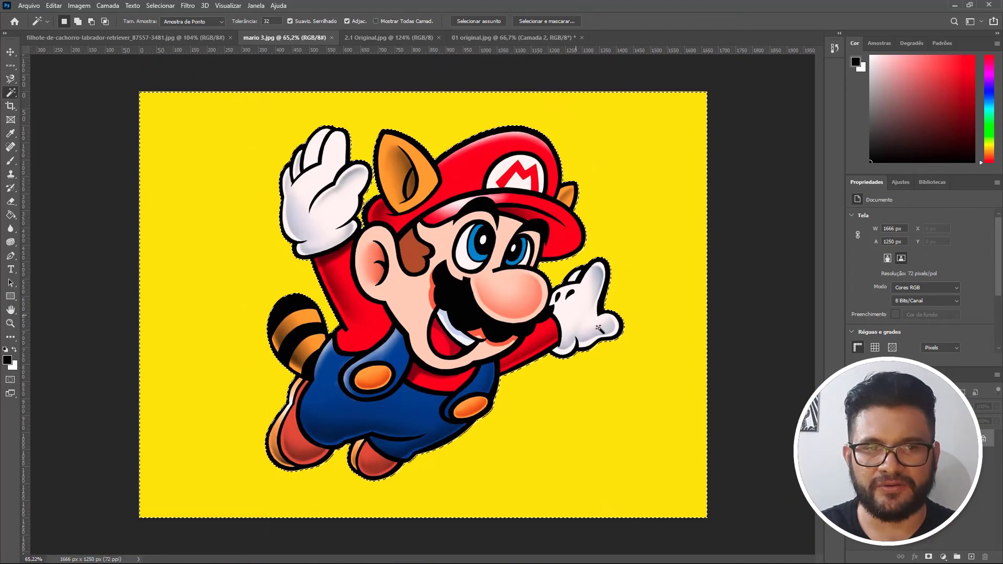
pyautogui.scroll(2, 329, 321)
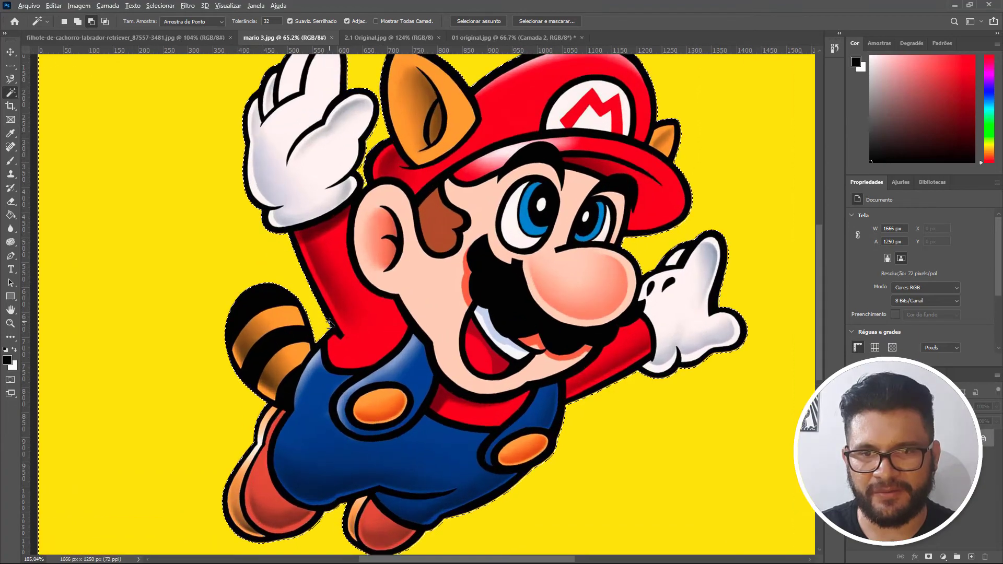
pyautogui.scroll(2, 329, 322)
pyautogui.scroll(-2, 321, 330)
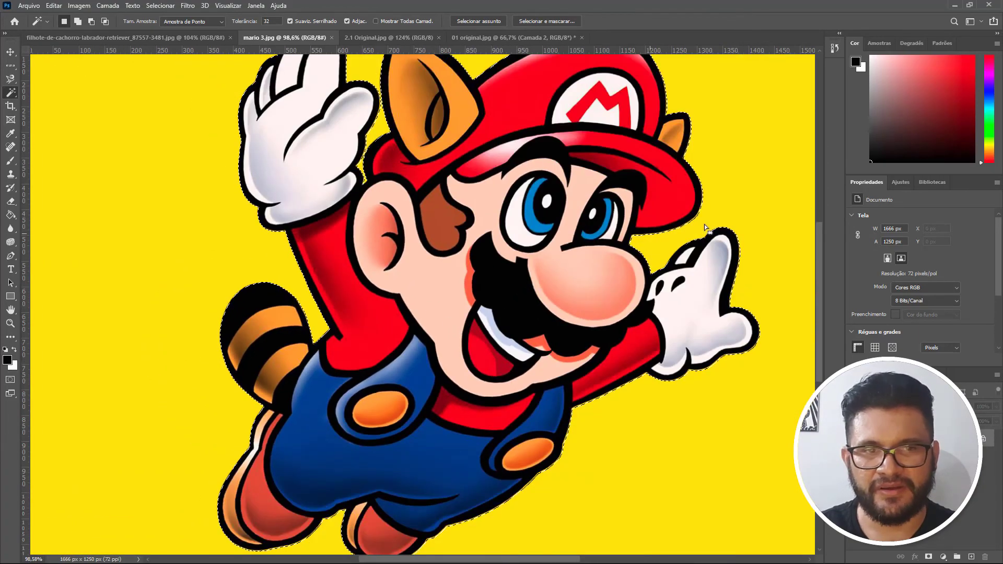
pyautogui.scroll(2, 679, 246)
pyautogui.scroll(-2, 638, 251)
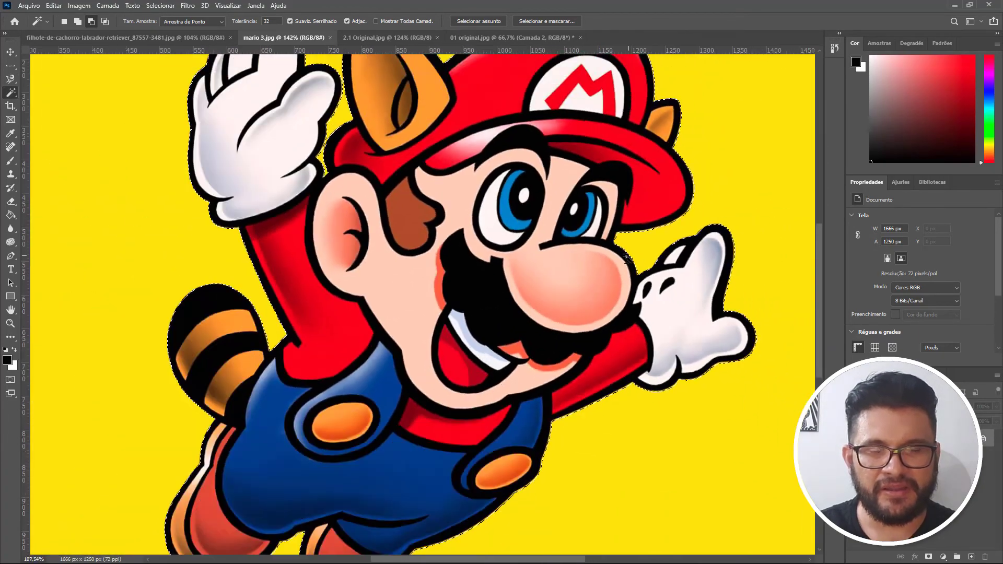
pyautogui.scroll(-3, 626, 257)
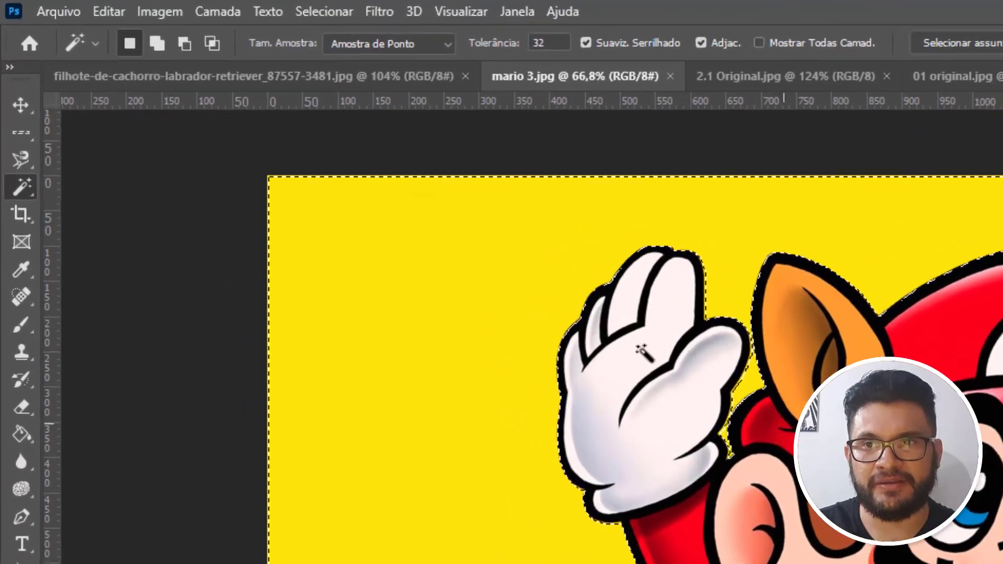
pyautogui.click(222, 8)
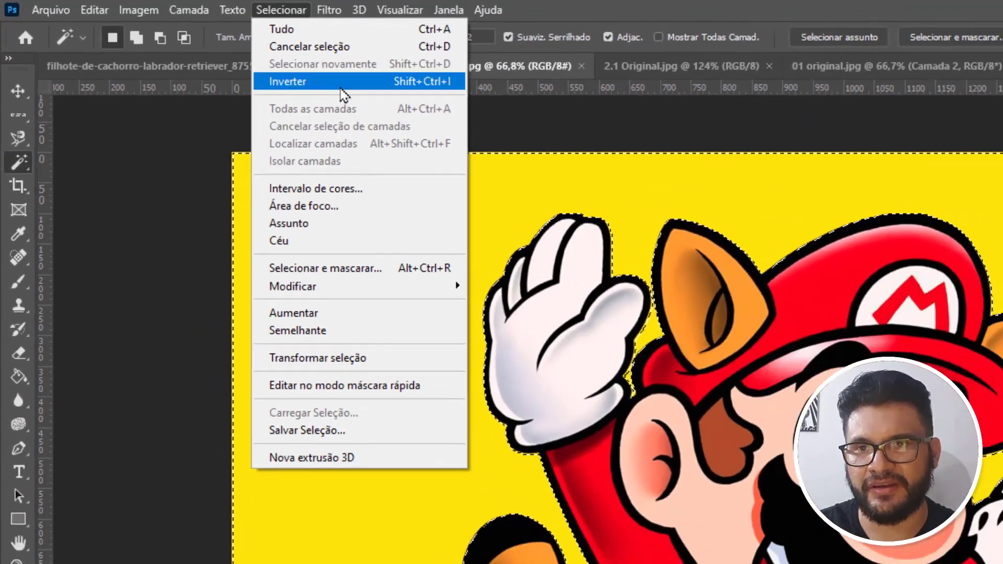
pyautogui.click(360, 94)
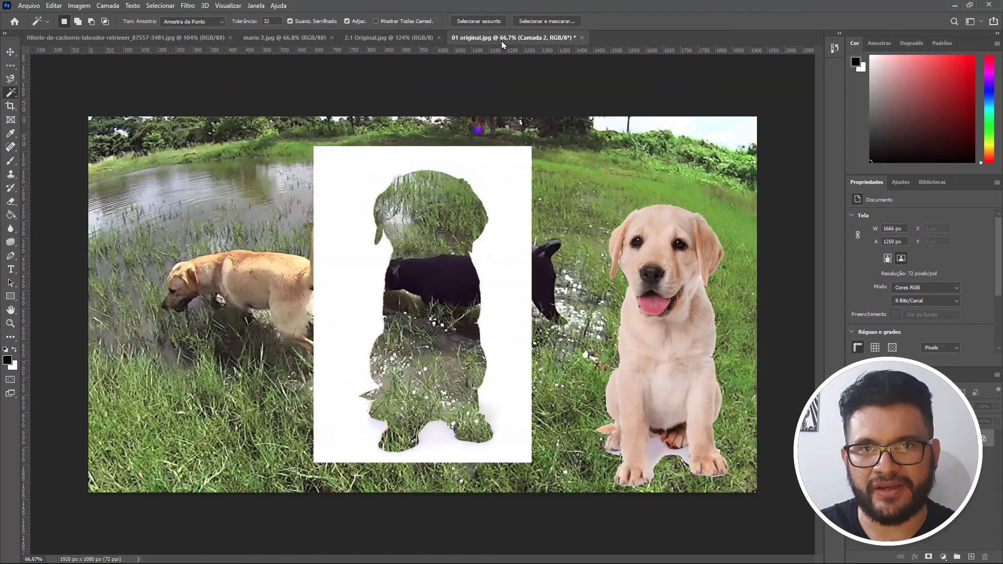
# Copy the selected Mario into 01 original.jpg and move it about 363 px to the left and 19 px up.
pyautogui.click(512, 38)
pyautogui.hotkey('ctrl', 'v')
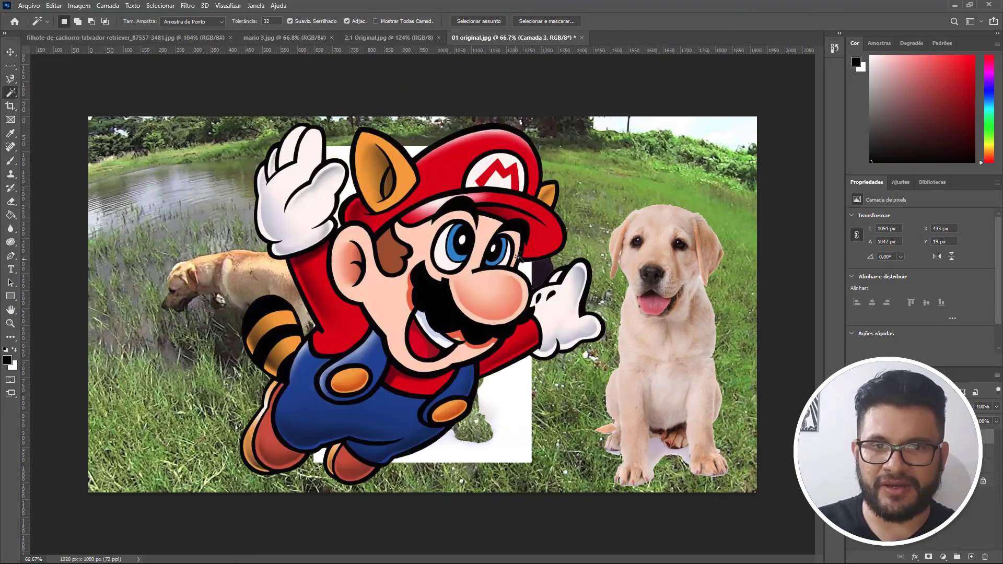
pyautogui.click(10, 53)
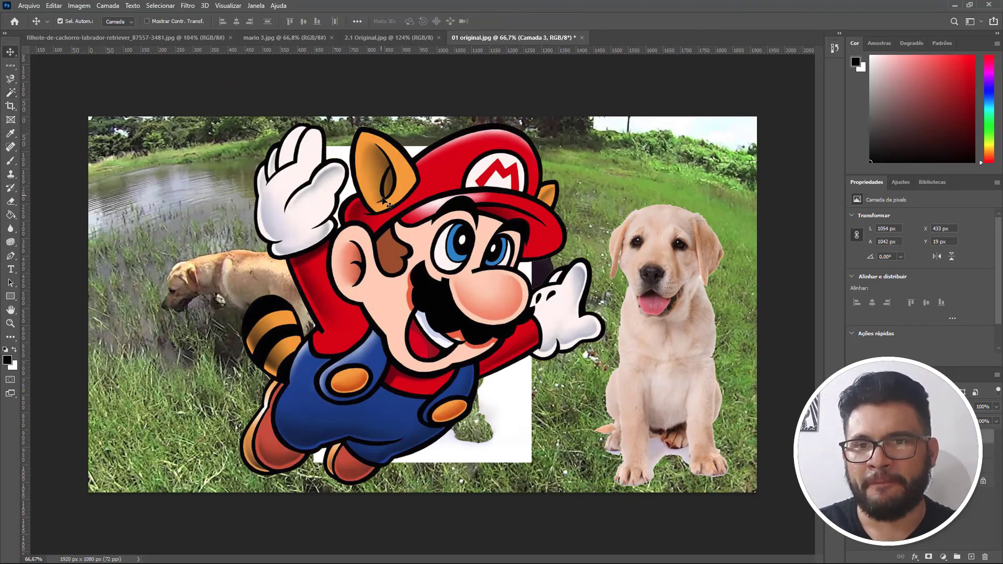
pyautogui.moveTo(398, 183); pyautogui.dragTo(272, 176)
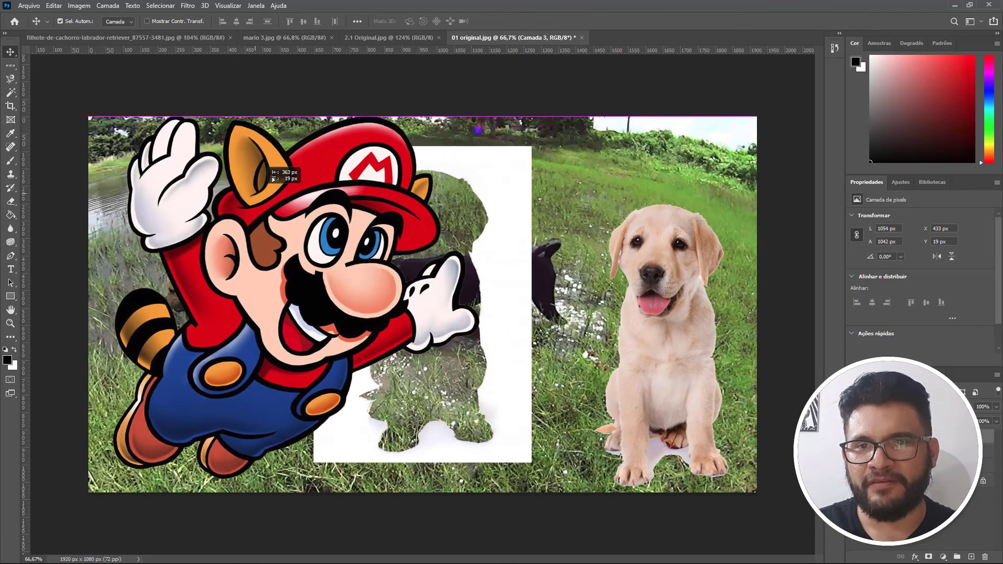
# Clear the car selection in 2.1 Original.jpg and build a Magic Wand selection of the blue bodywork in add-to-selection mode.
pyautogui.click(369, 40)
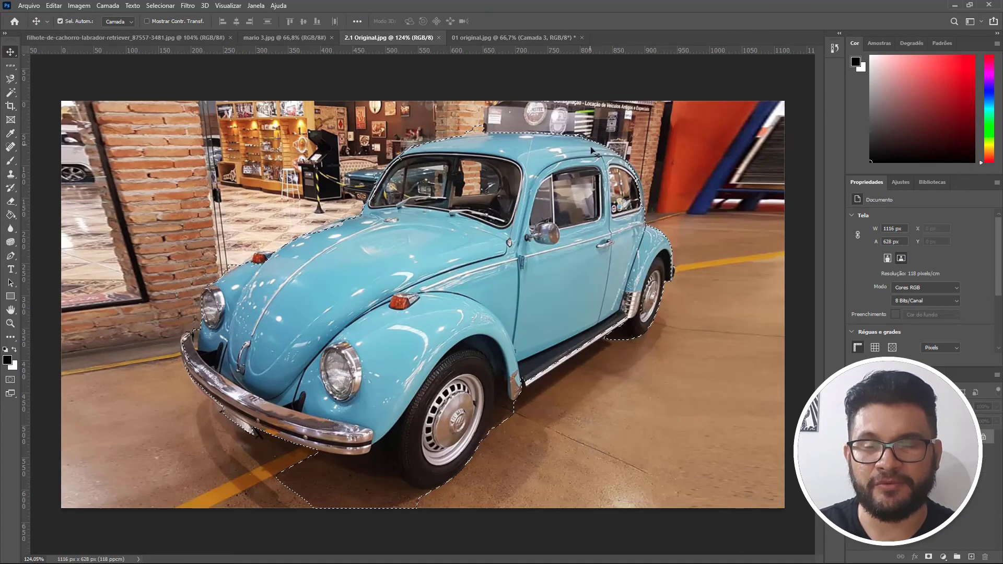
pyautogui.hotkey('ctrl', 'd')
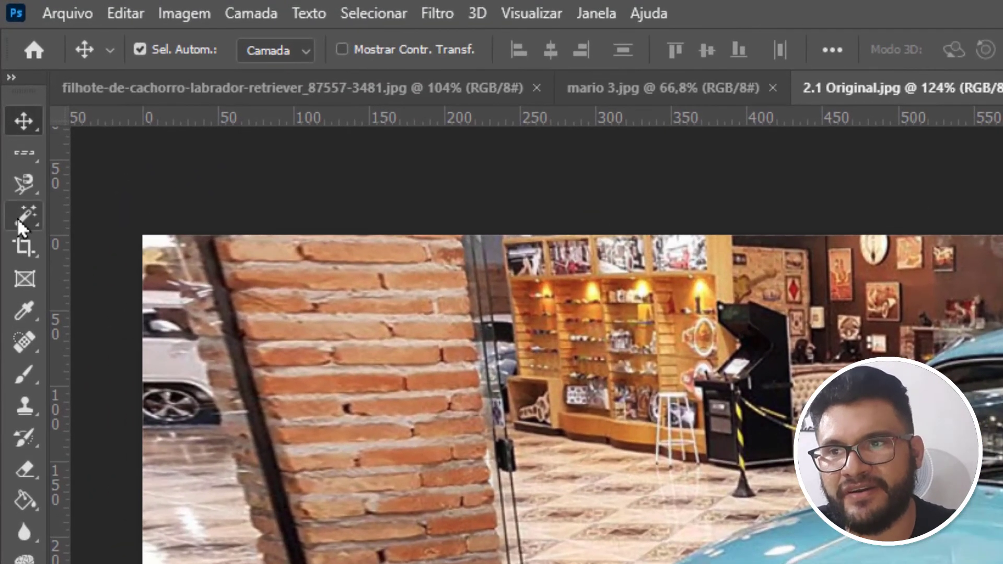
pyautogui.click(18, 217)
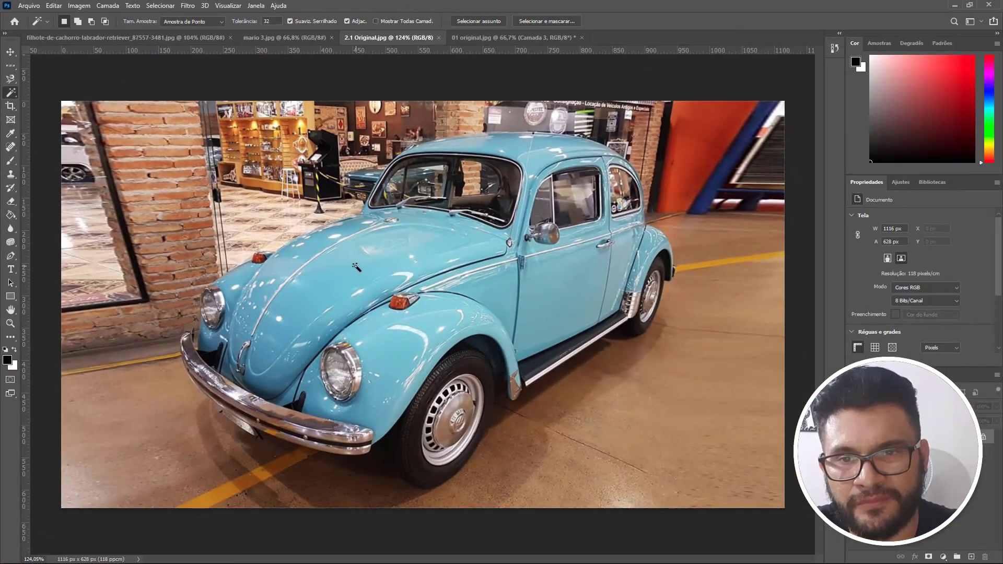
pyautogui.click(356, 267)
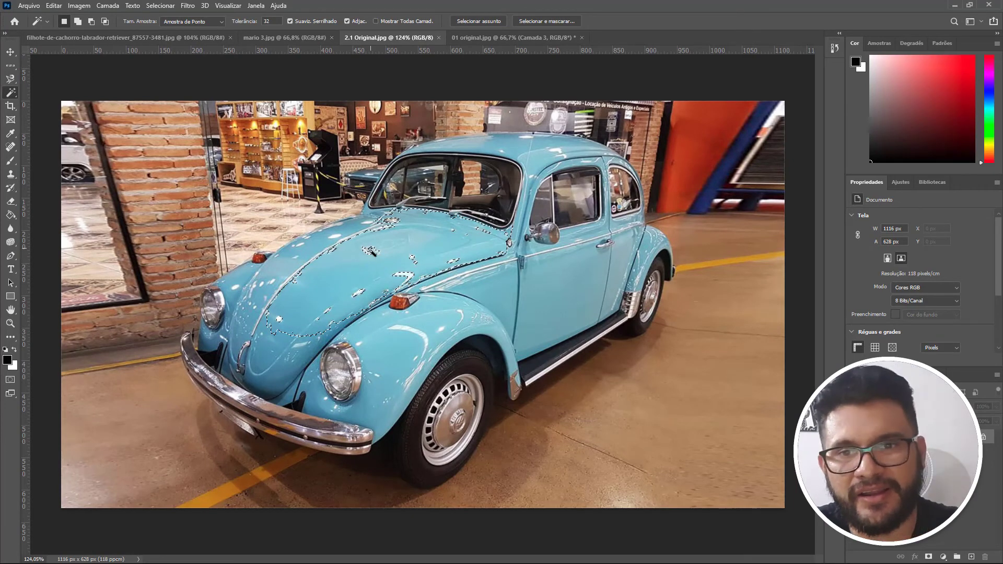
pyautogui.click(397, 273)
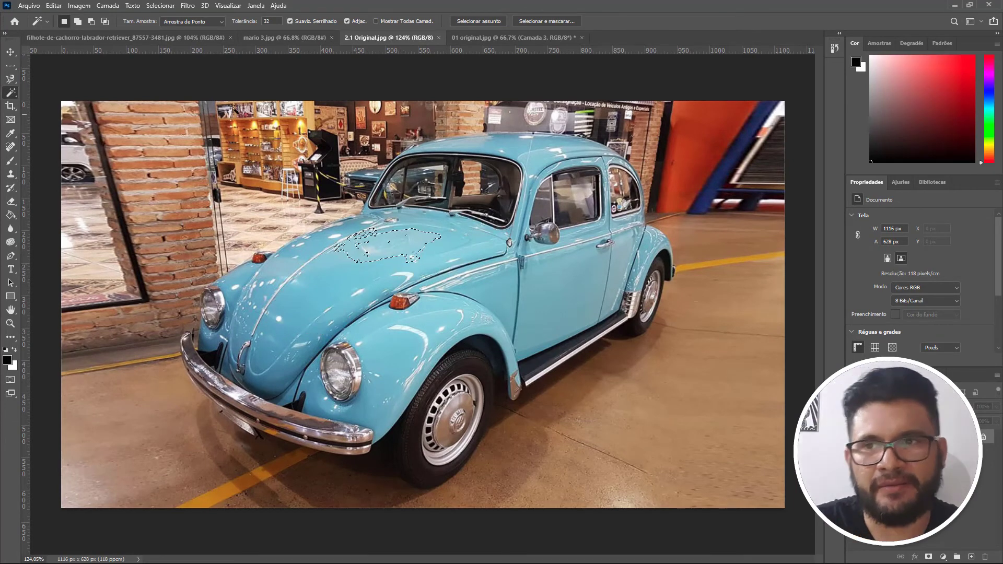
pyautogui.click(77, 21)
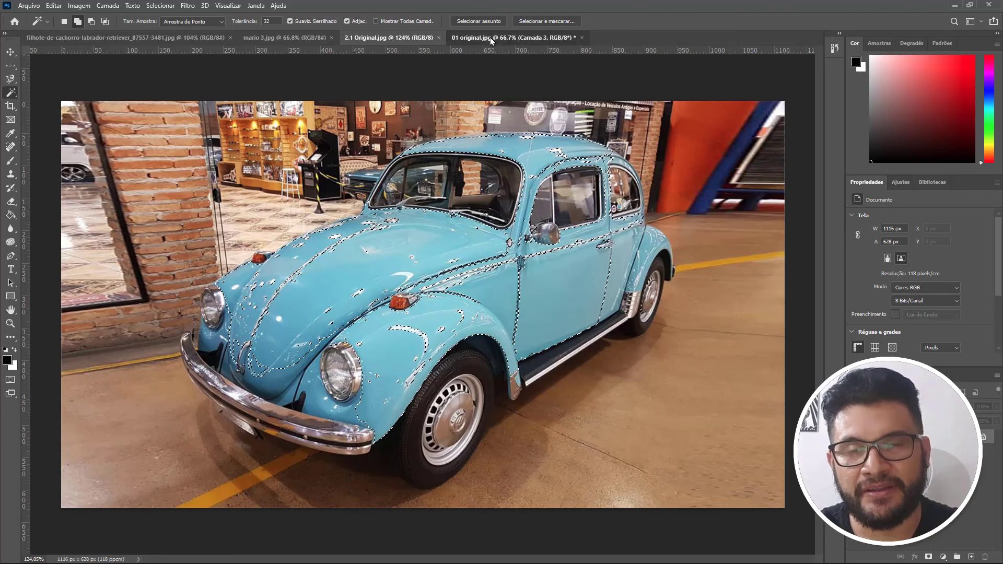
# Review the open images, return to the puppy photo and display the Object Selection, Quick Selection and Magic Wand tool choices.
pyautogui.click(504, 38)
pyautogui.click(303, 38)
pyautogui.click(190, 38)
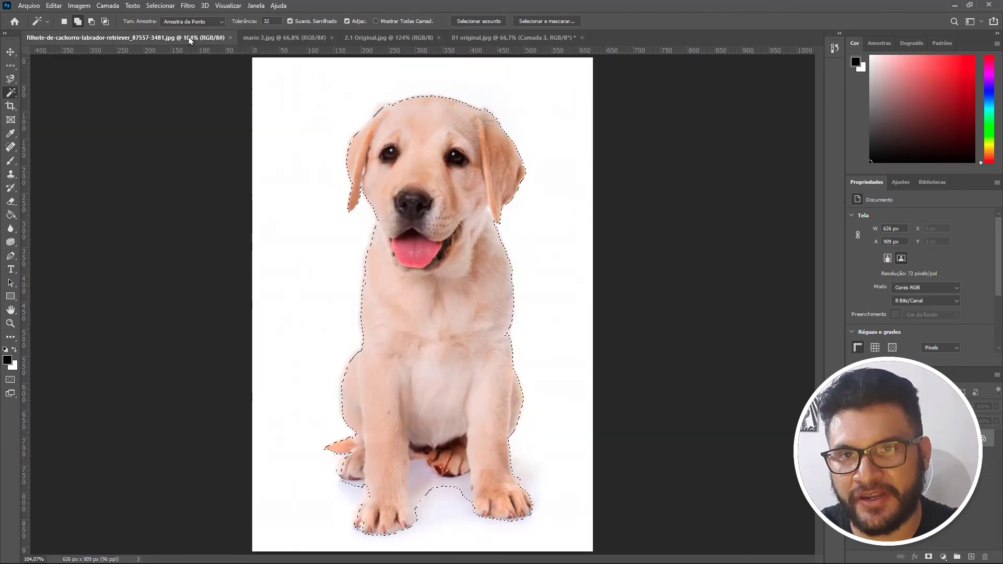
pyautogui.rightClick(11, 94)
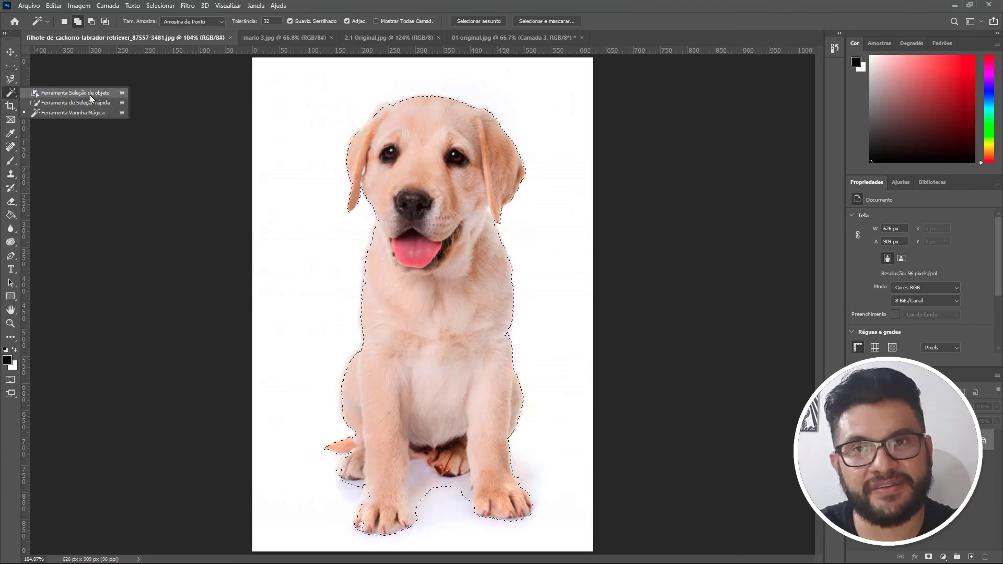